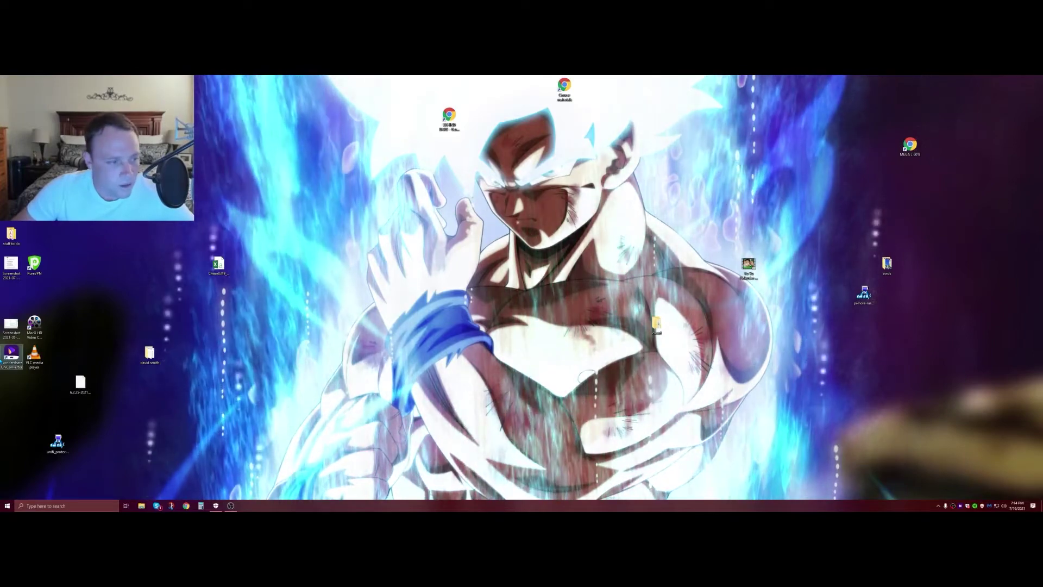
Launch Wondershare UniConverter, check the signed-in account, and add the Yu Yu Hakusho video from the desktop to the Video Converter.
double_click(11, 355)
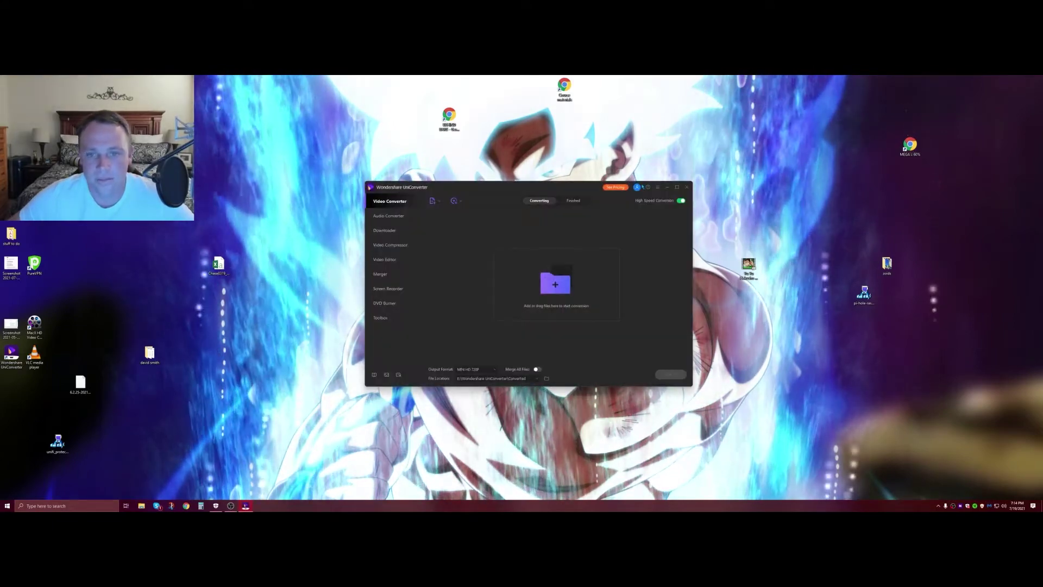
click(637, 187)
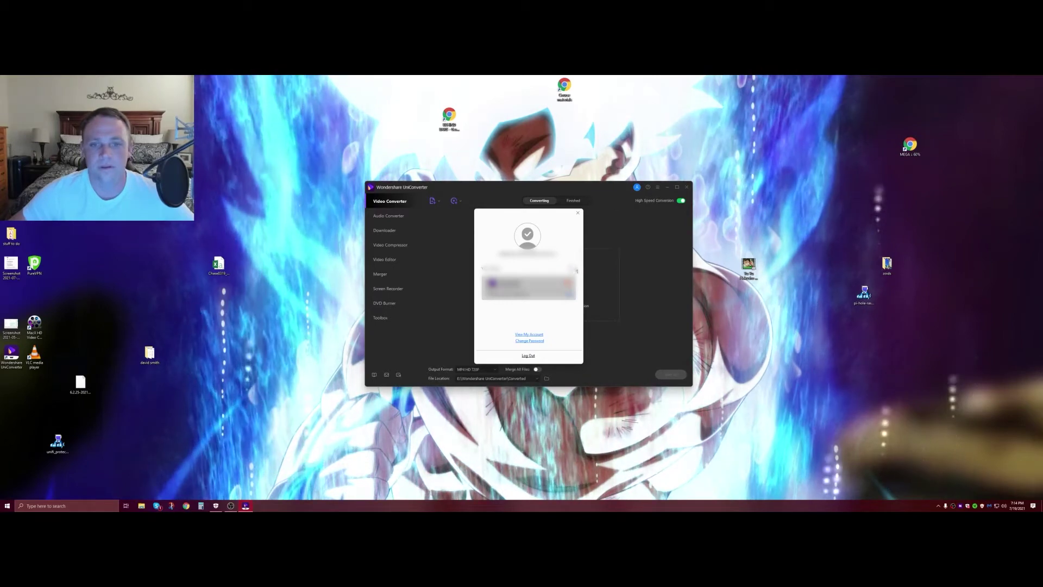
click(580, 214)
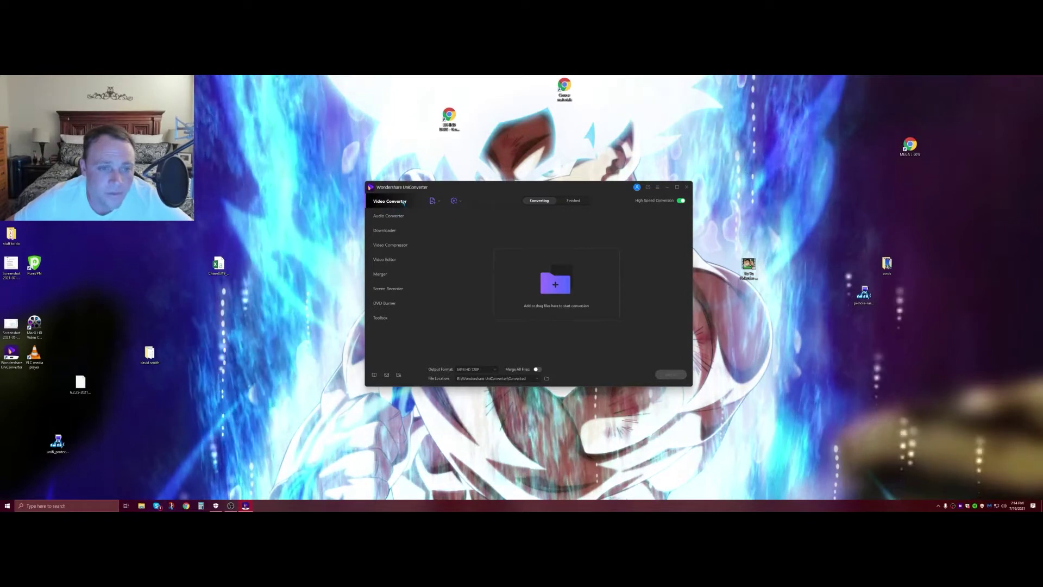
drag(749, 266, 471, 274)
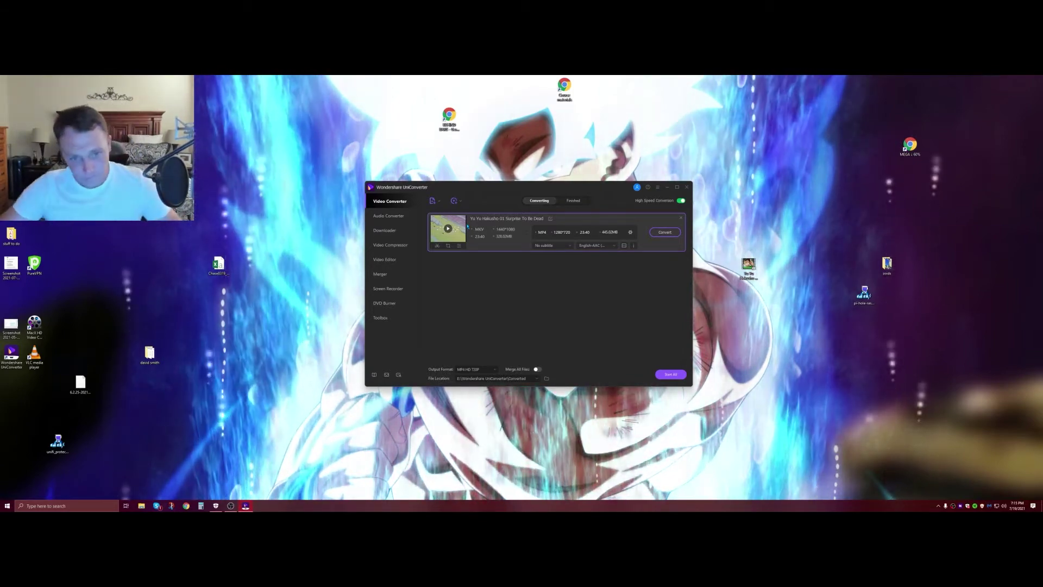
Open the crop settings of the added video, and pause and resume its preview.
click(448, 246)
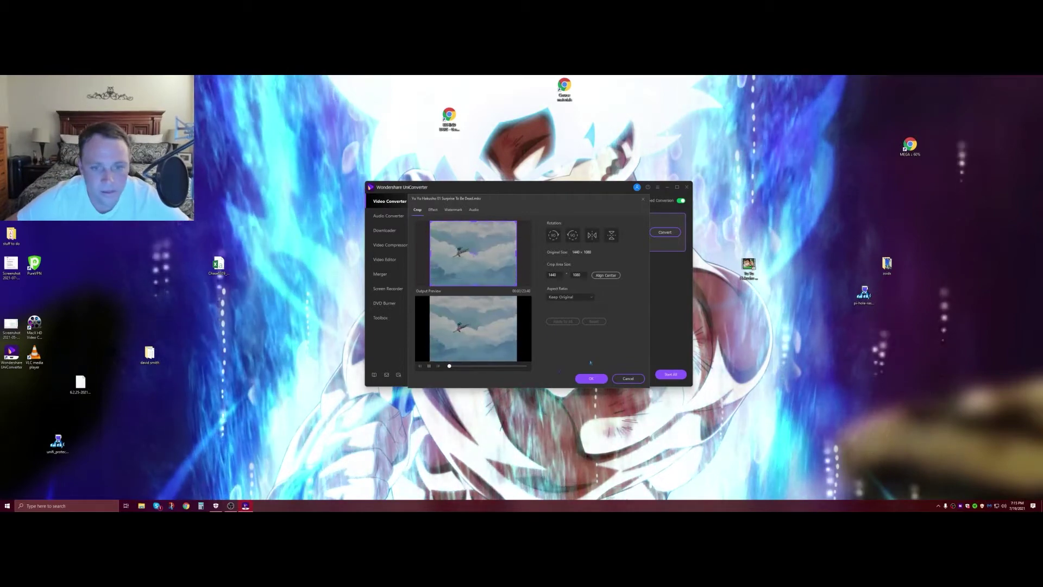
click(428, 366)
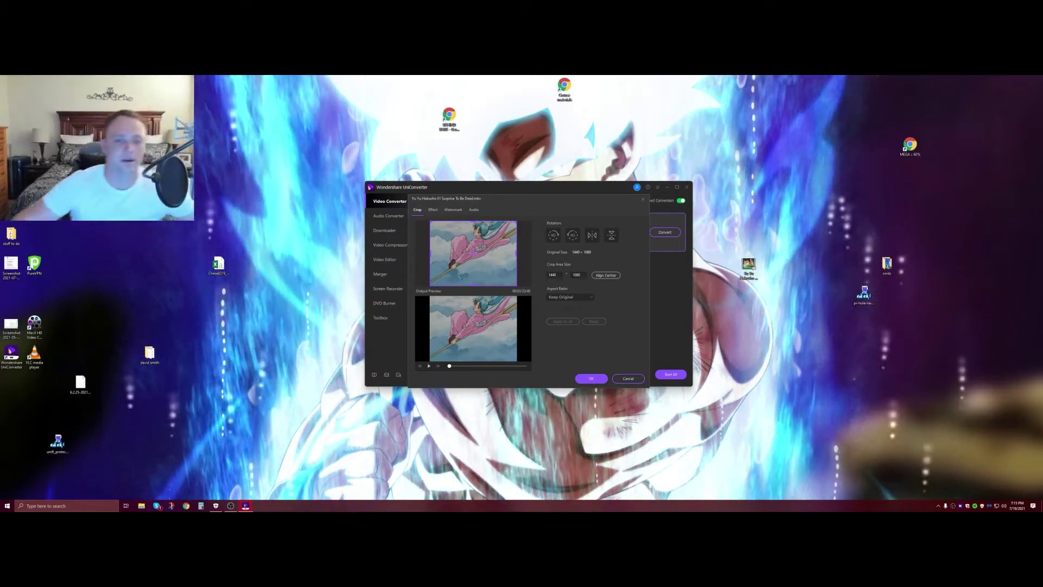
click(428, 366)
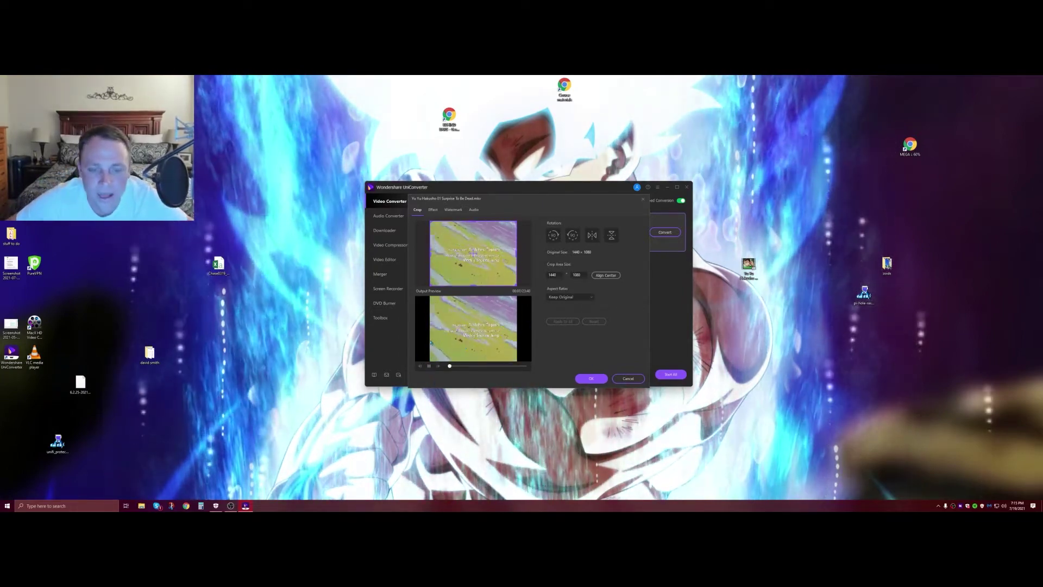
Try the Full Screen and 16:9 aspect ratios and the crop frame handles, and restore Keep Original.
click(585, 297)
click(586, 314)
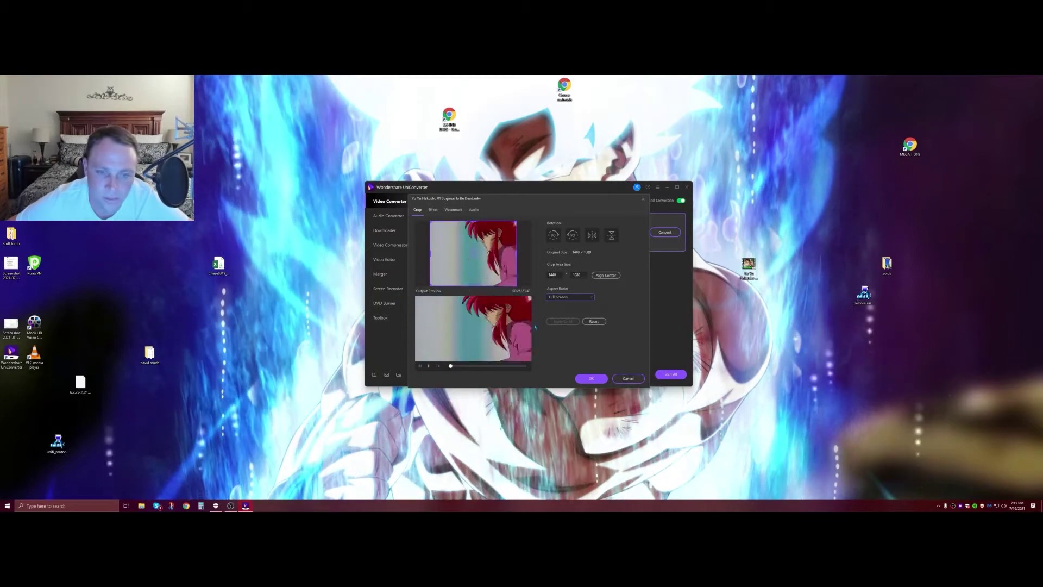
mouse_move(430, 254)
mouse_down()
mouse_move(500, 253)
mouse_move(435, 261)
mouse_up()
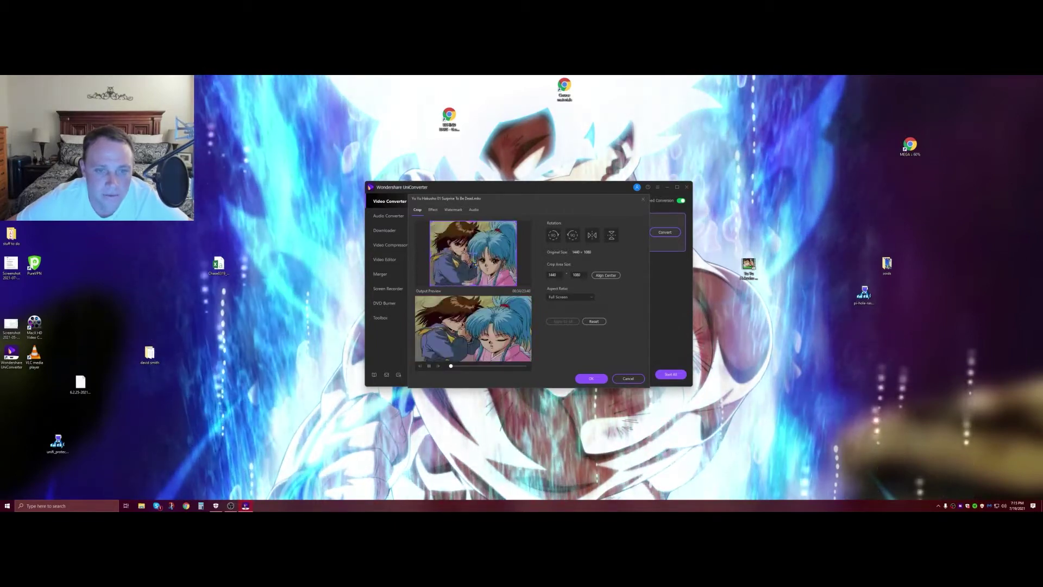
drag(473, 221, 438, 228)
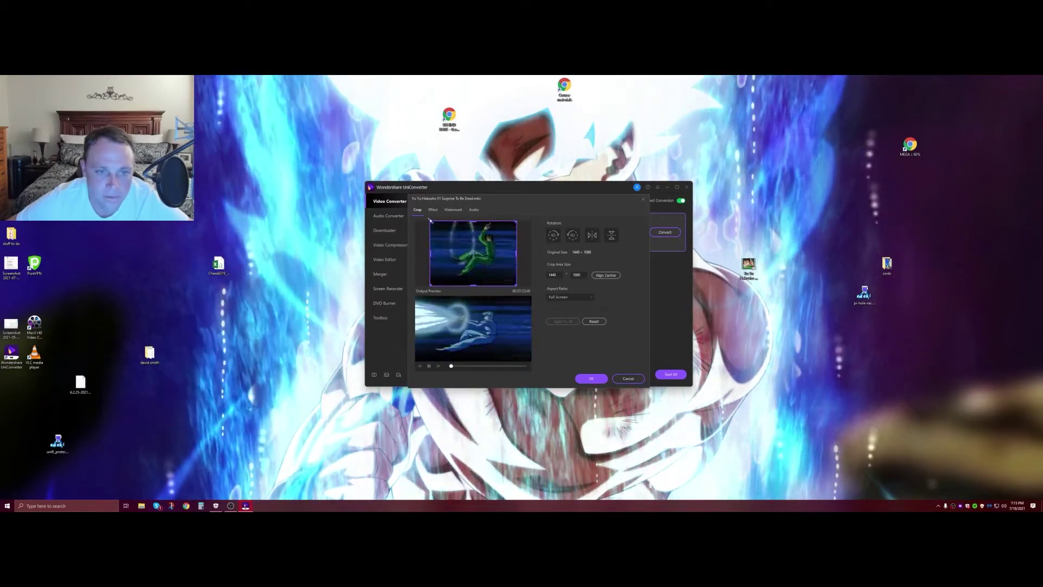
click(571, 297)
click(577, 324)
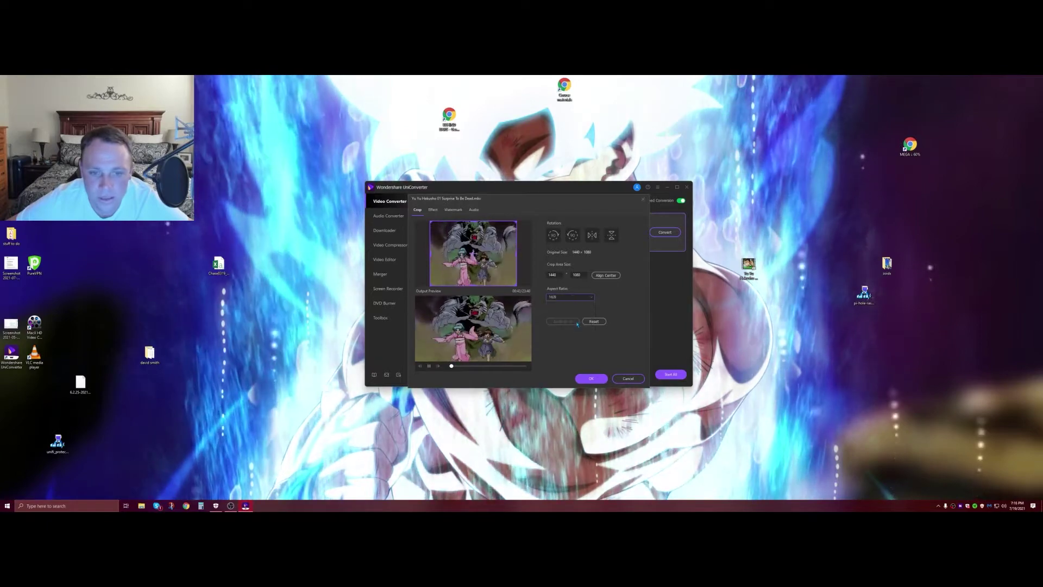
click(571, 297)
click(574, 304)
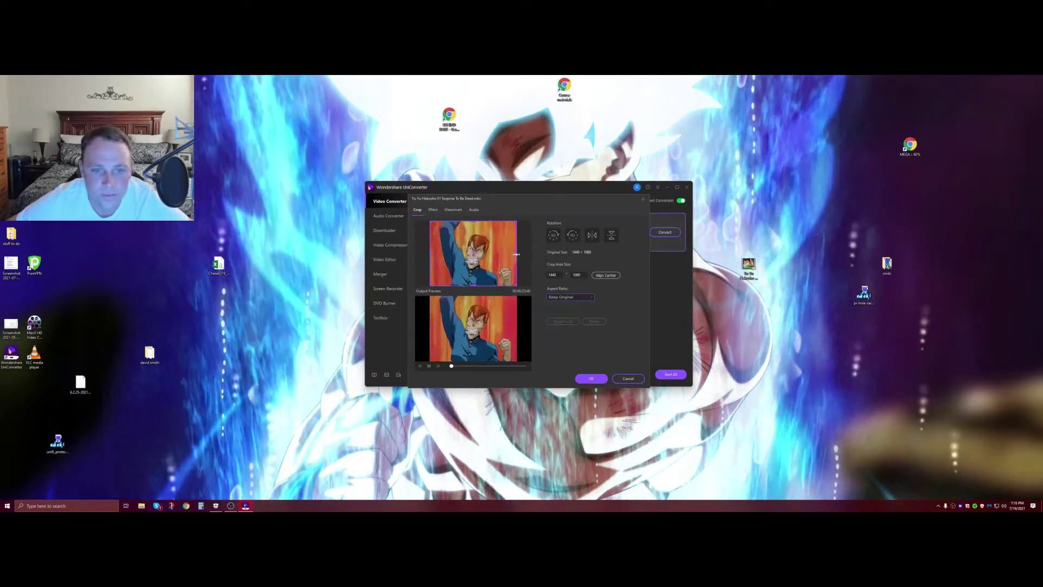
Try narrowing the crop area to about 210 pixels wide, and stretch it back to the full frame.
drag(517, 254, 428, 259)
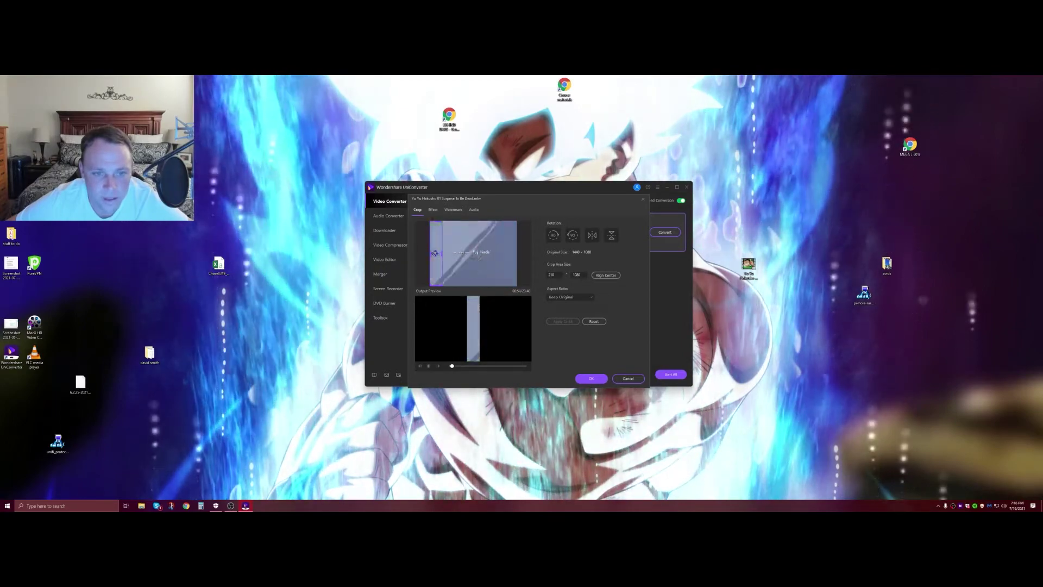
drag(435, 253, 516, 253)
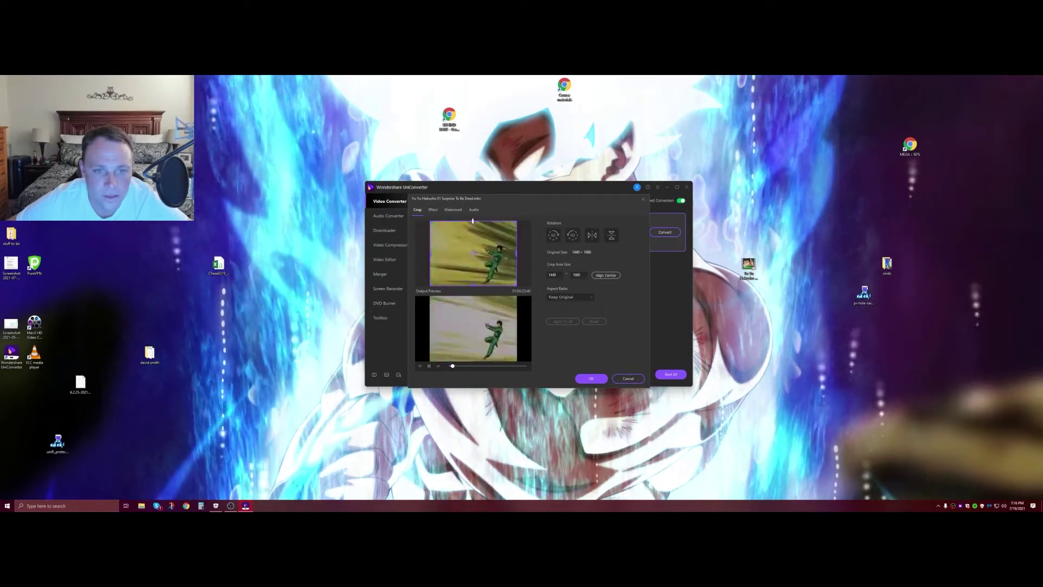
mouse_move(473, 221)
mouse_down()
mouse_move(471, 239)
mouse_move(459, 212)
mouse_up()
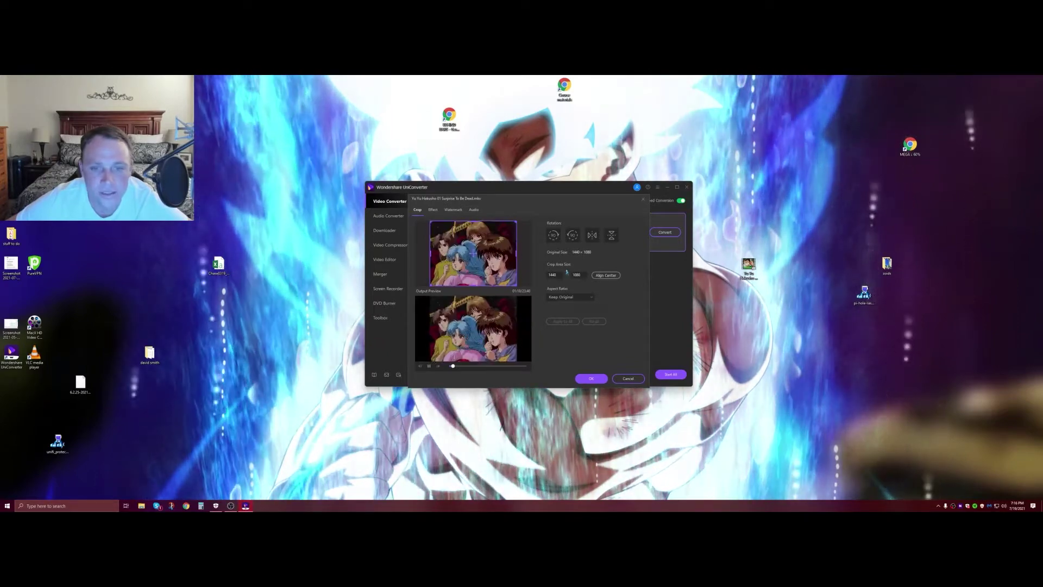
Set the video's aspect ratio to Full Screen and apply the crop settings.
click(569, 298)
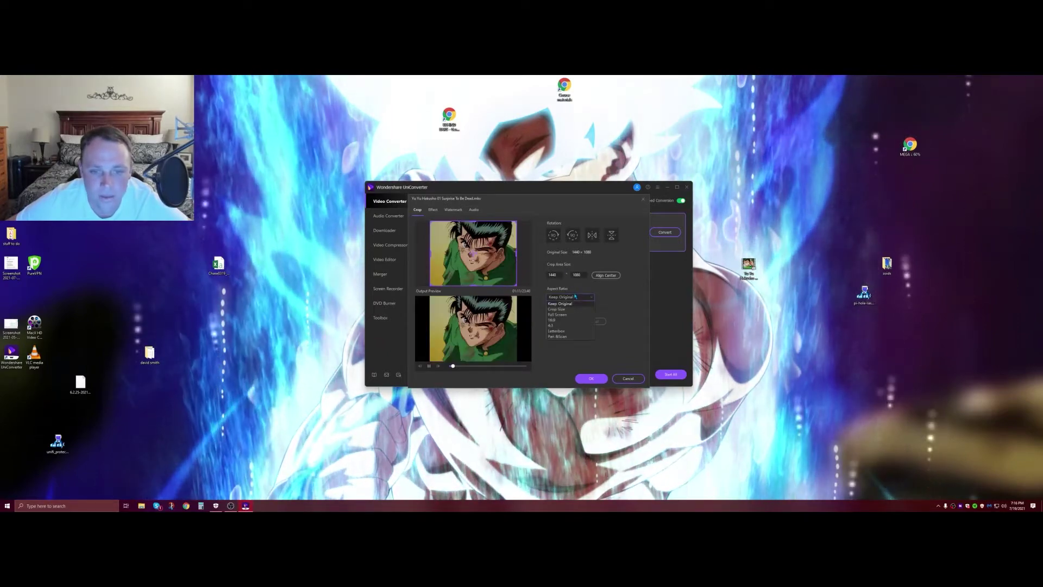
click(570, 315)
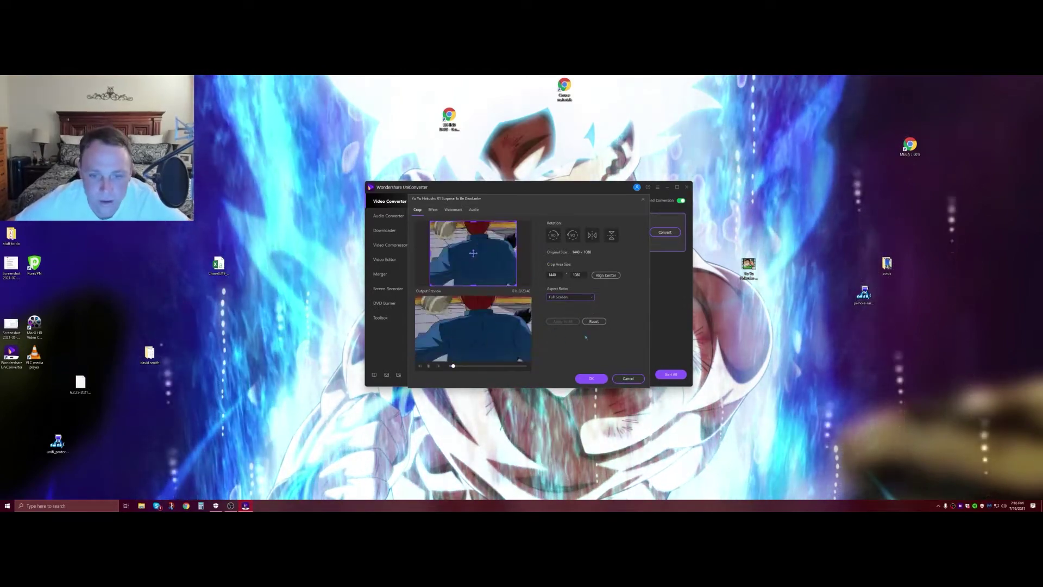
click(591, 379)
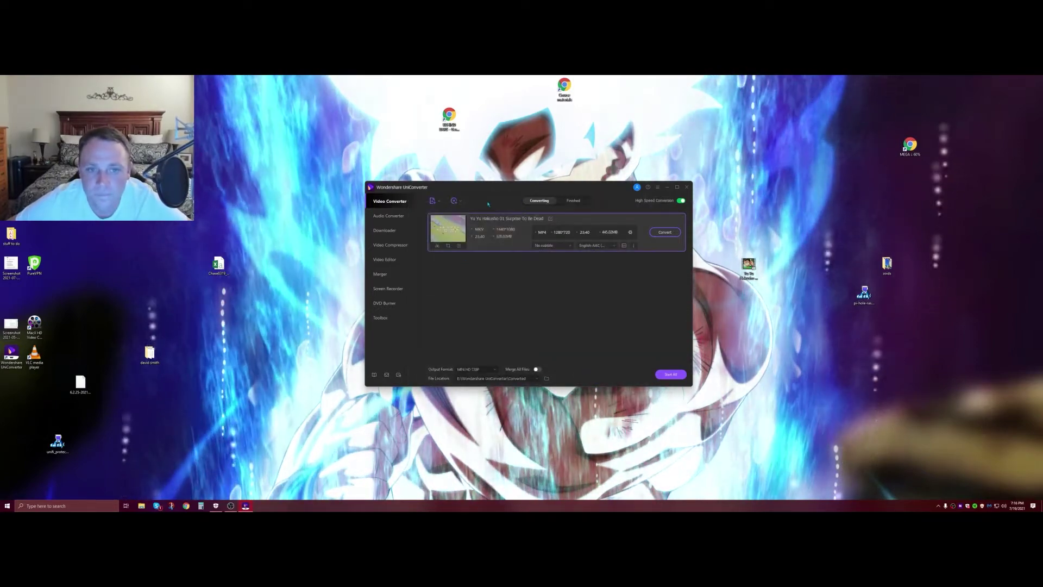
Review the subtitle and audio track options available for the video.
click(559, 246)
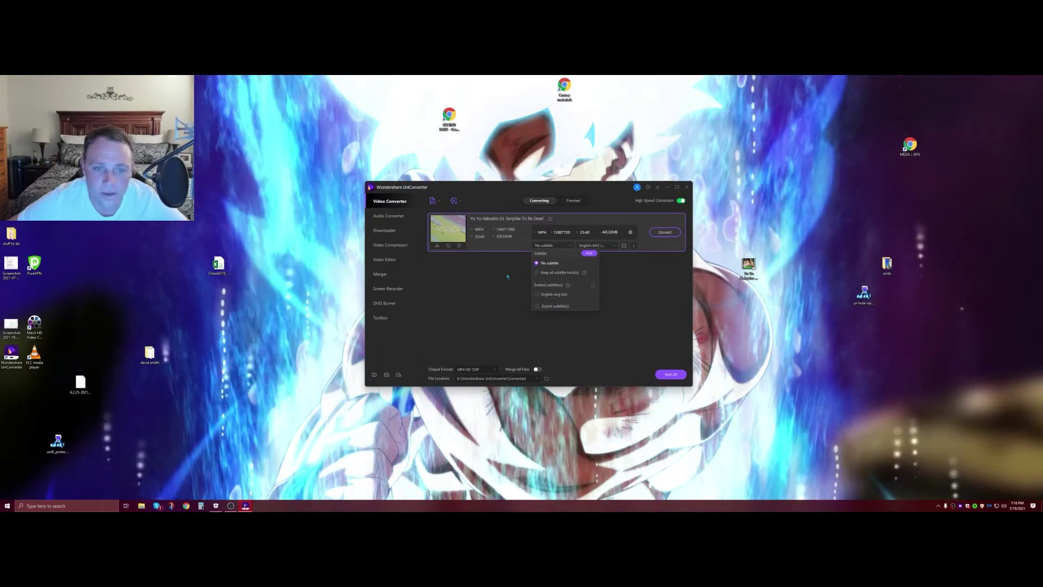
click(470, 222)
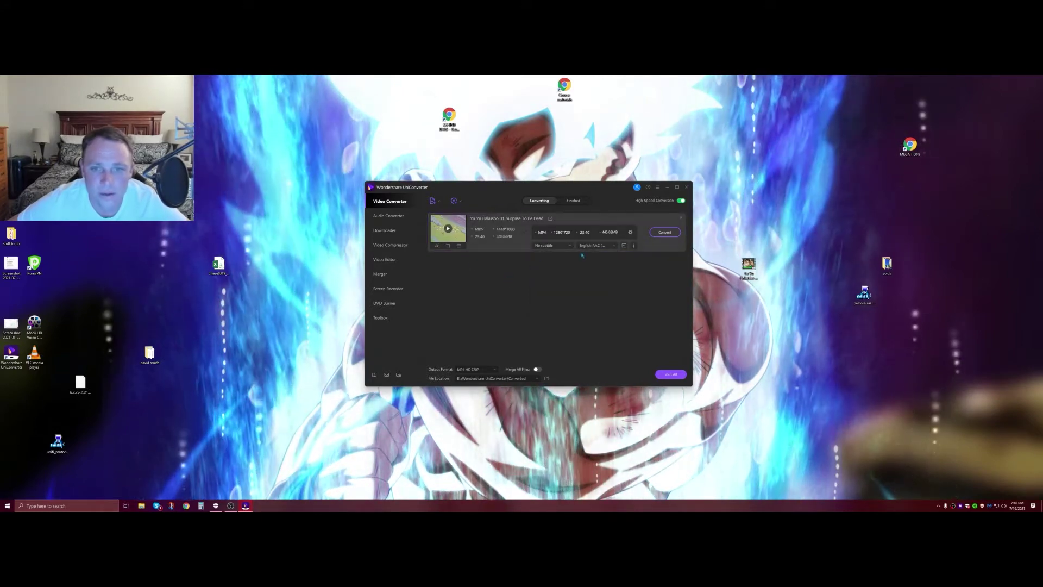
click(610, 248)
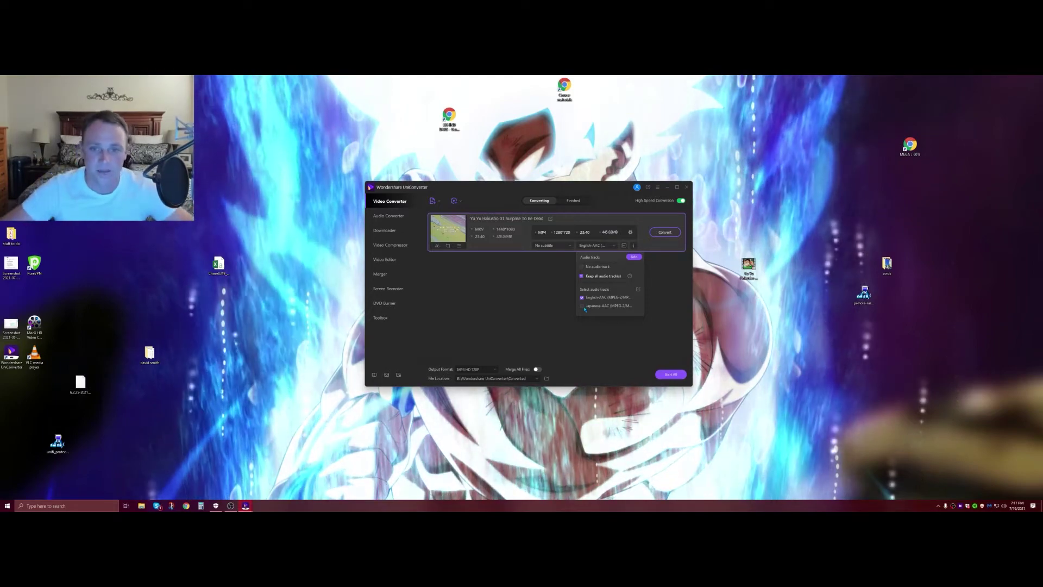
click(634, 246)
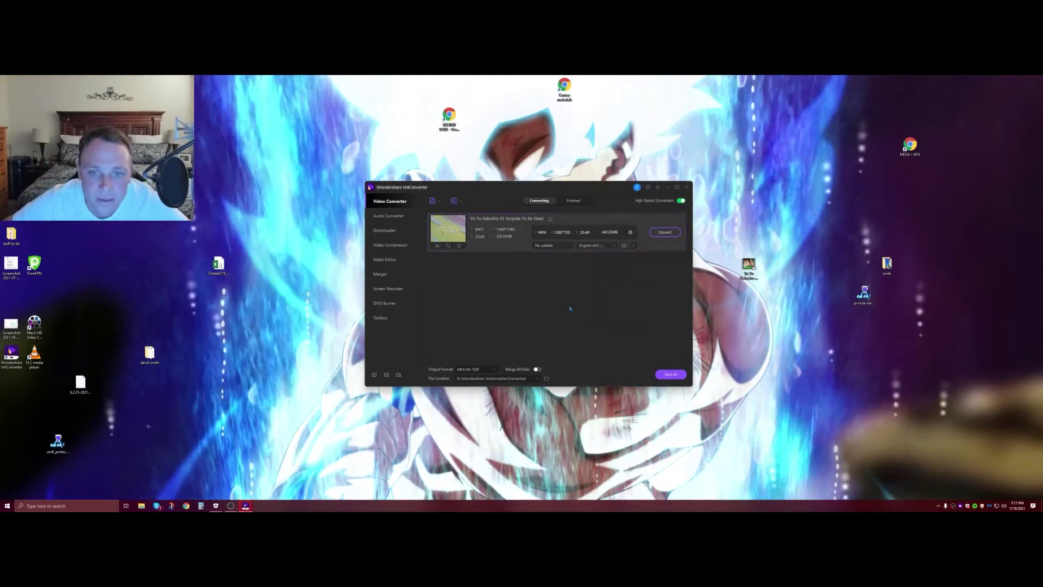
Lower the video's preferred output file size to about 325 MB.
click(624, 245)
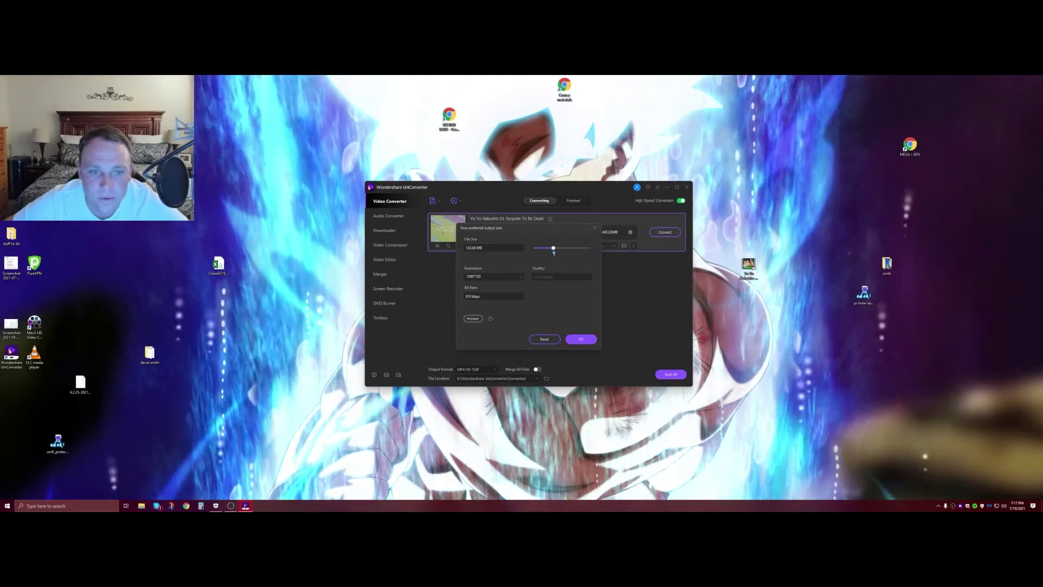
click(580, 339)
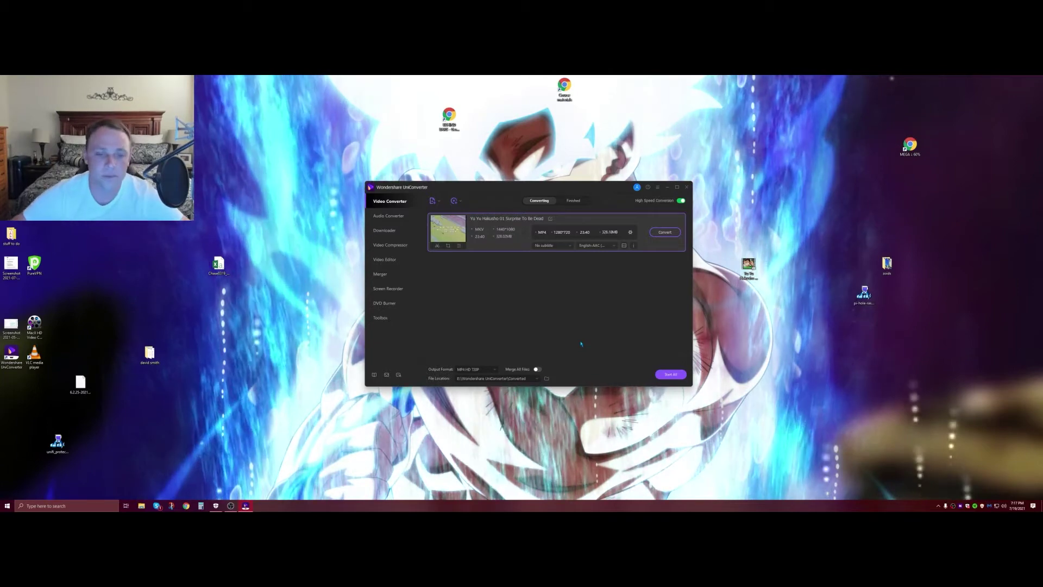
Browse the available video output formats and choose MP4 HD 720P.
click(477, 369)
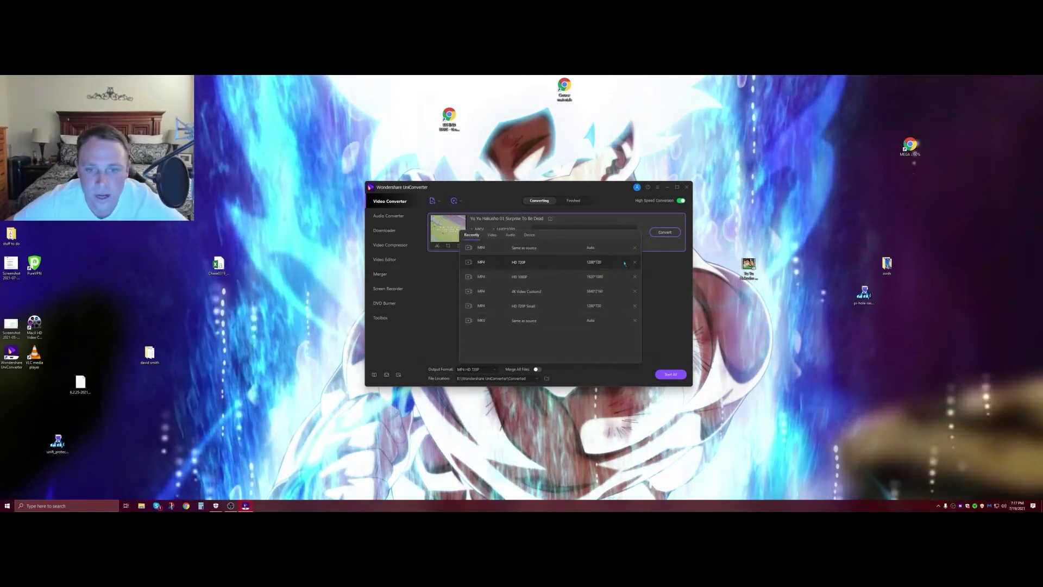
click(492, 234)
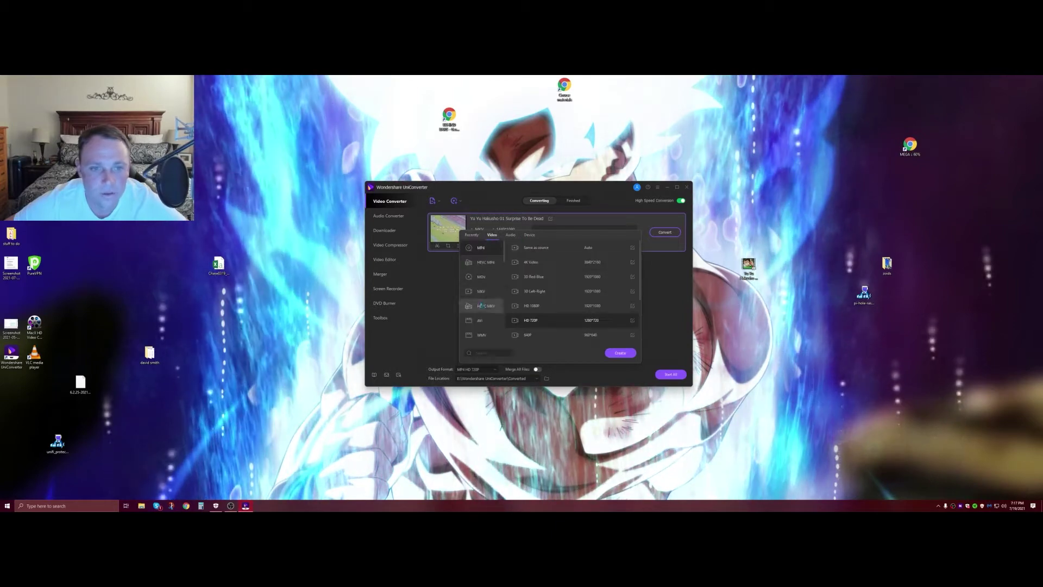
scroll(482, 306, down, 5)
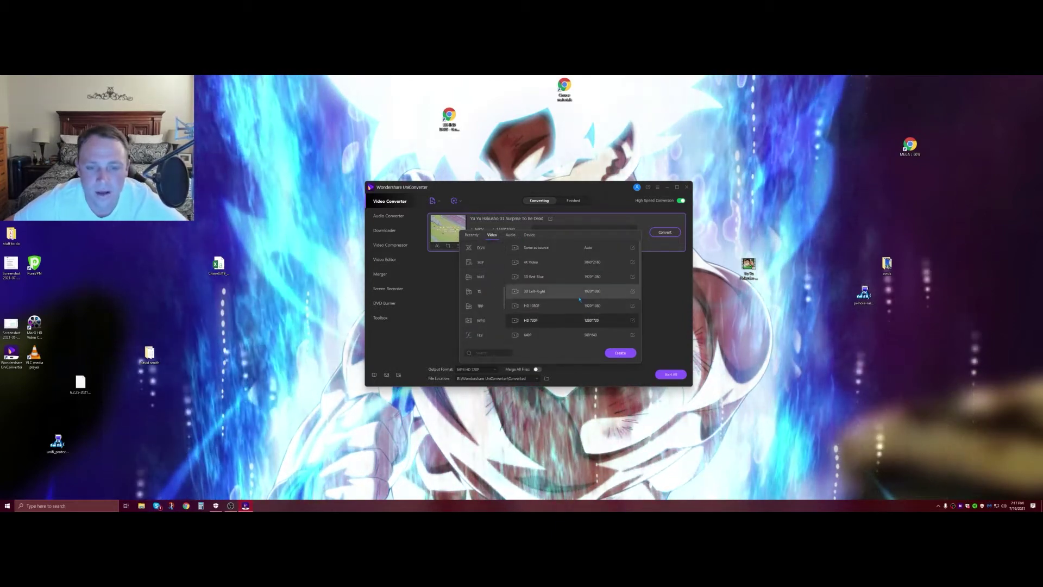
click(605, 326)
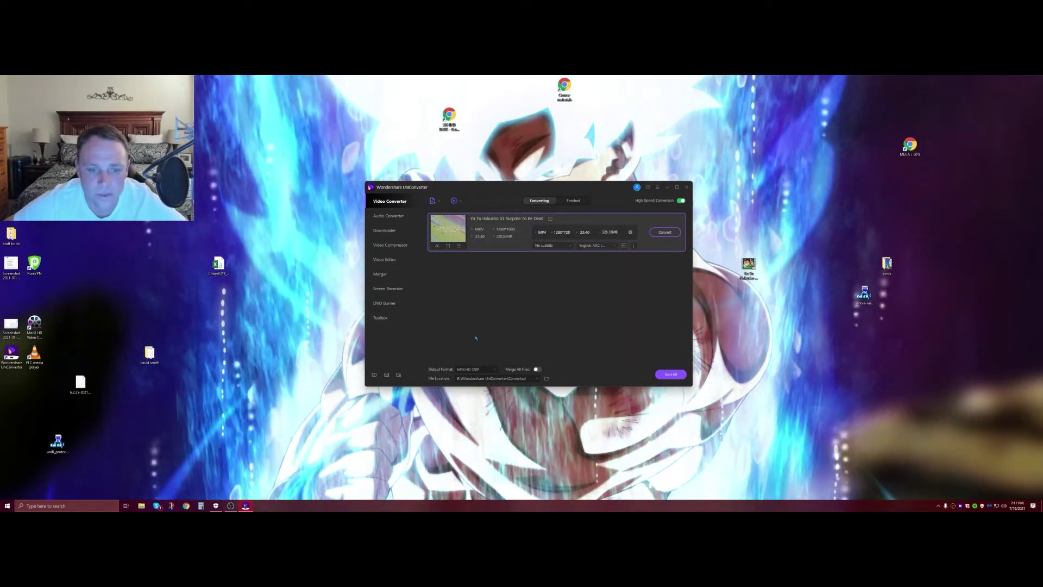
Examine the quality and encoding options of the MP4 HD 720P preset, discard any changes, and reselect HD 720P.
click(489, 370)
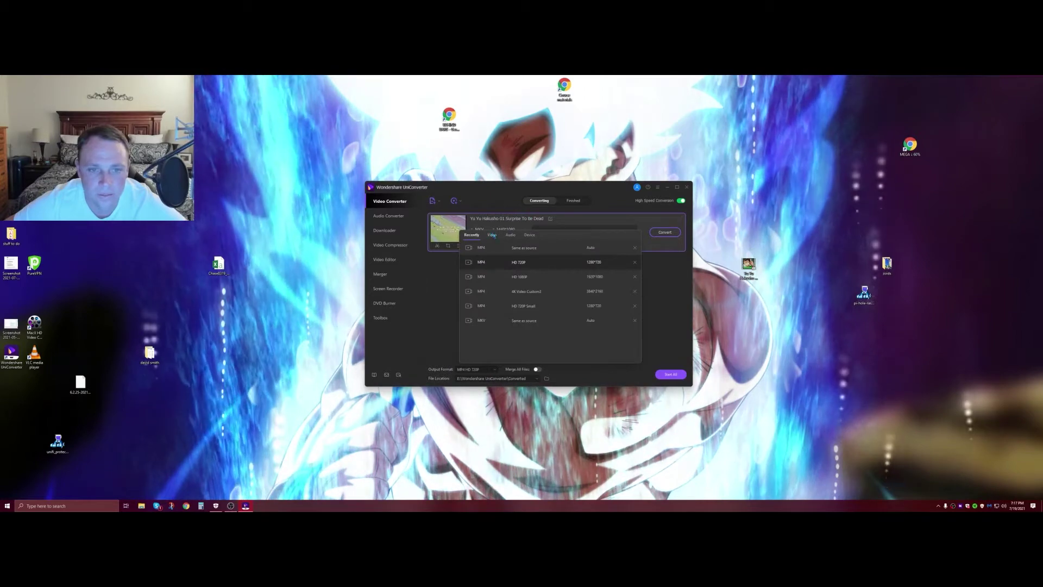
click(632, 321)
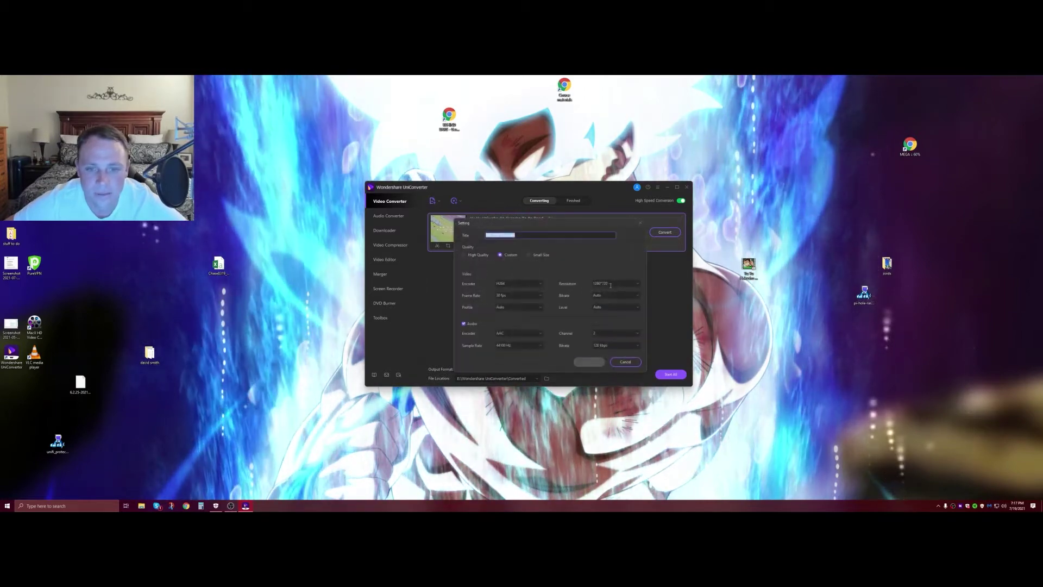
click(541, 294)
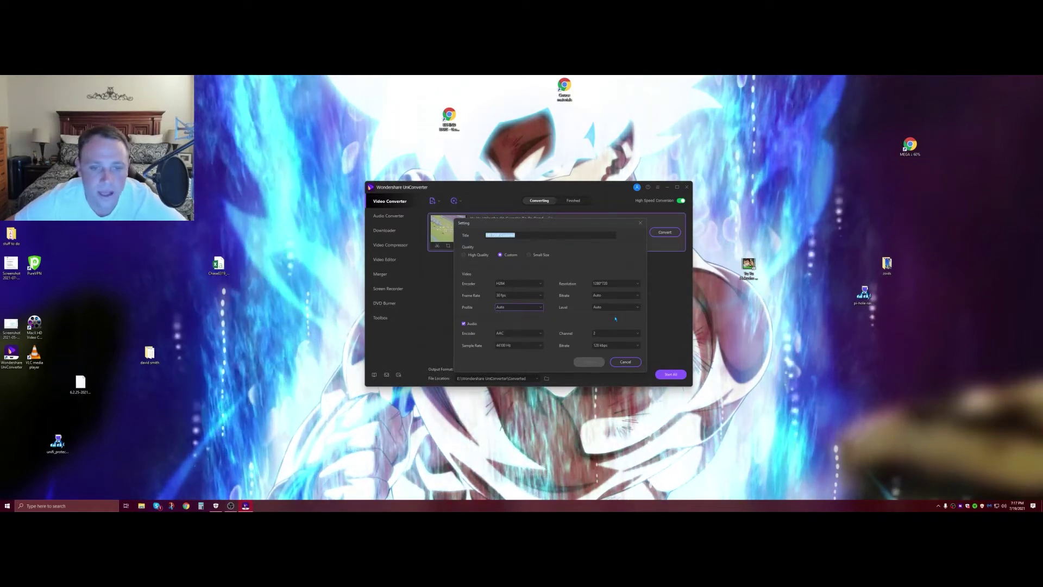
click(529, 255)
click(500, 256)
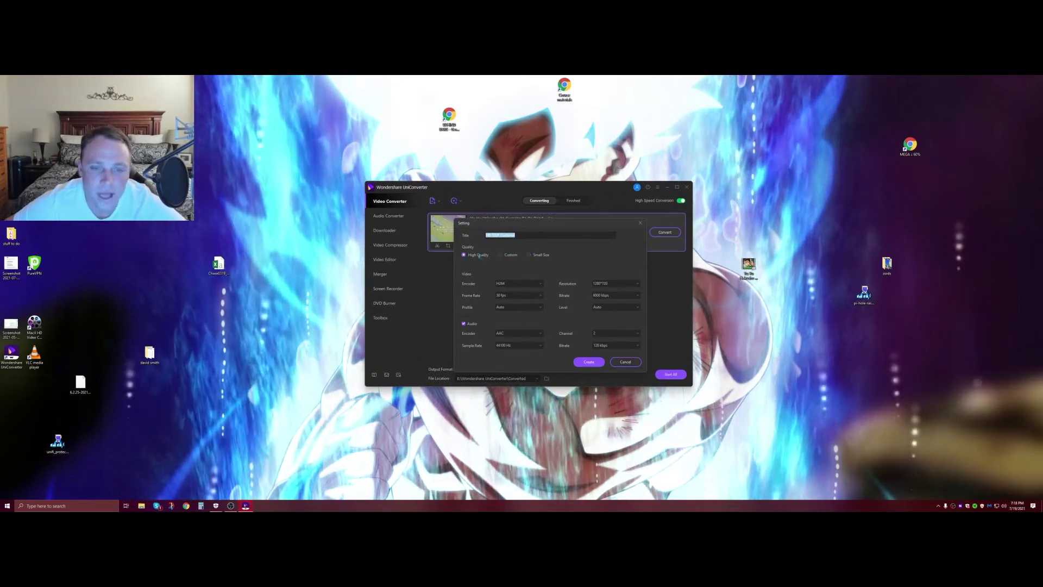
click(630, 362)
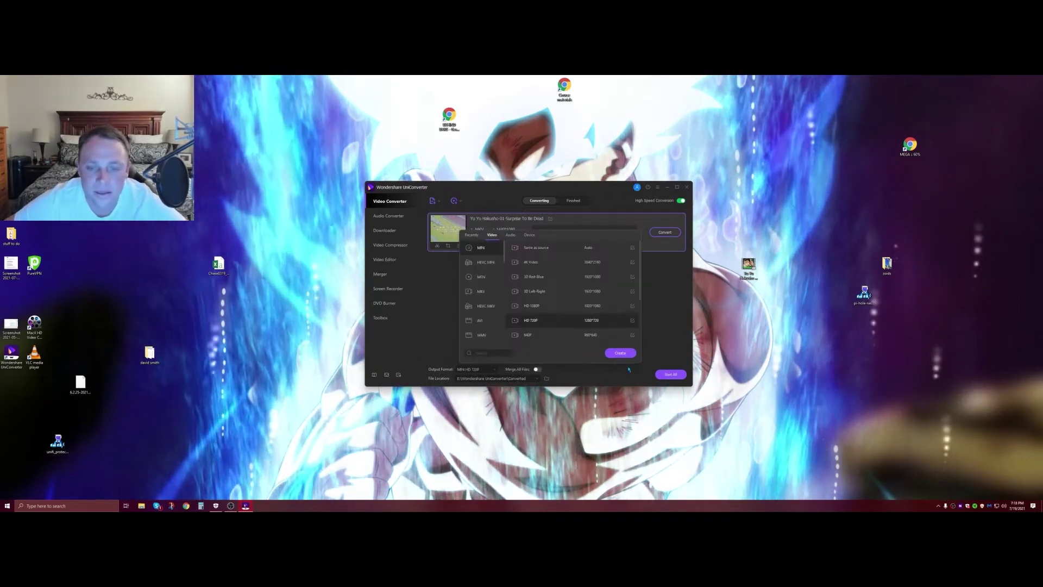
click(538, 324)
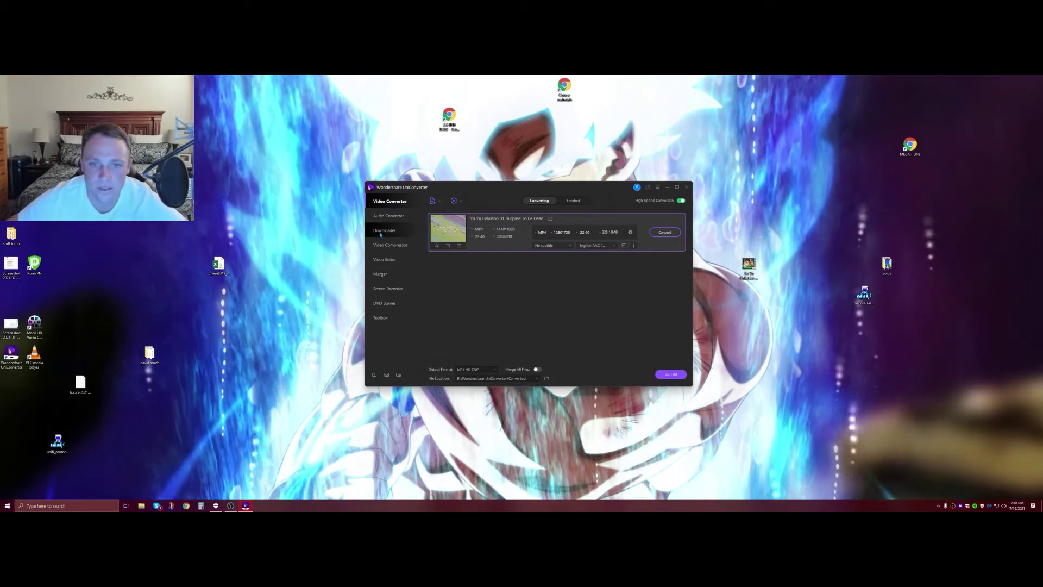
Review the general and conversion preferences, including GPU acceleration and the maximum number of convert tasks, and accept them.
click(666, 195)
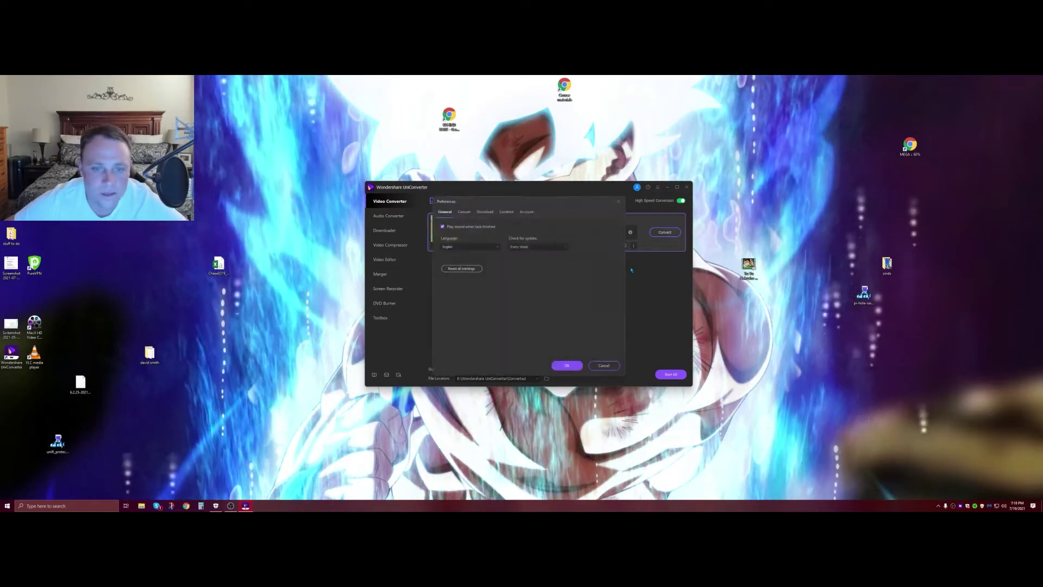
click(462, 213)
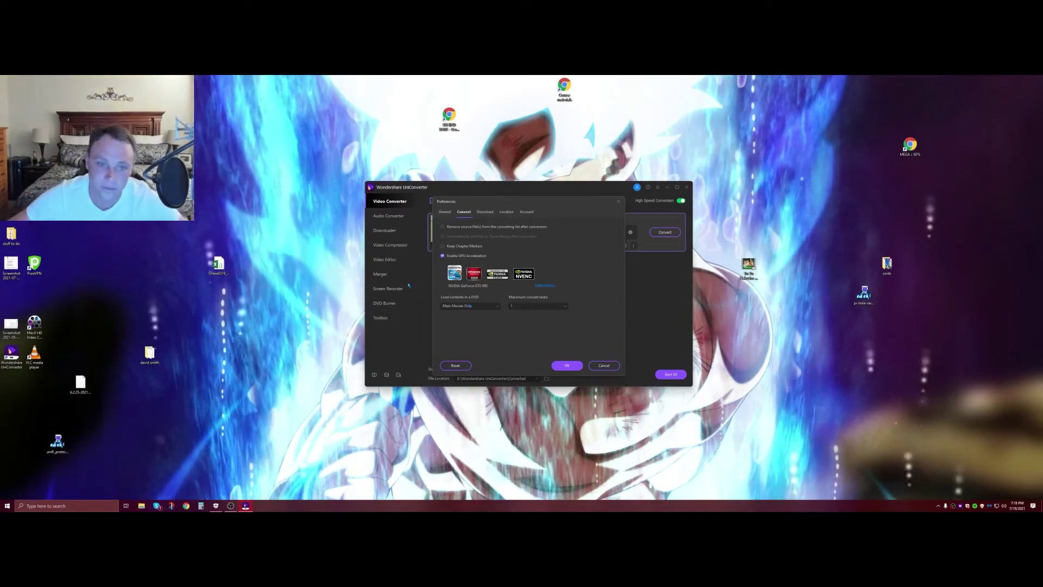
click(557, 366)
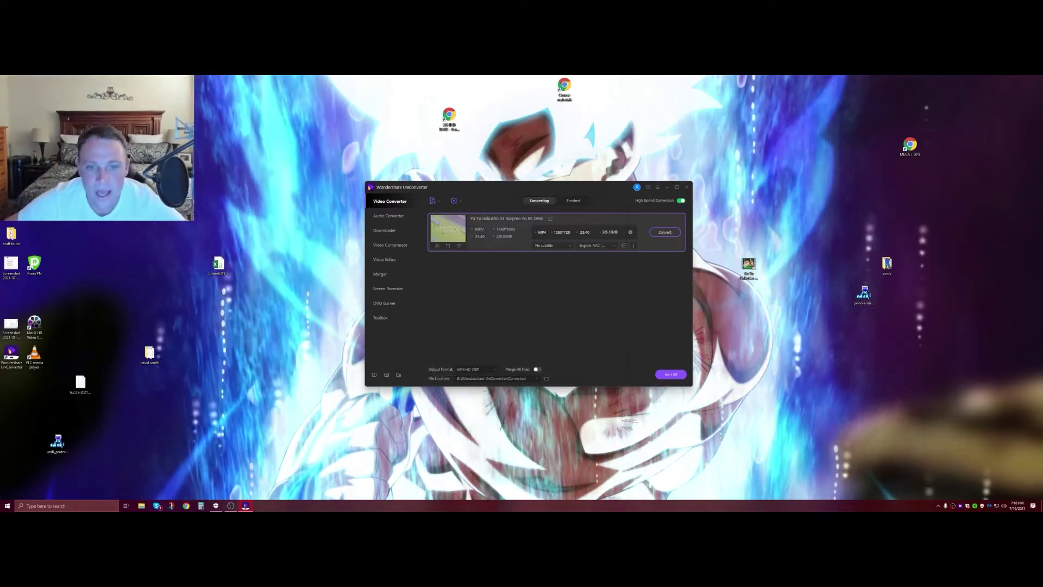
Start converting the Yu Yu Hakusho video but cancel partway, and reconfirm its full-screen crop settings.
click(664, 233)
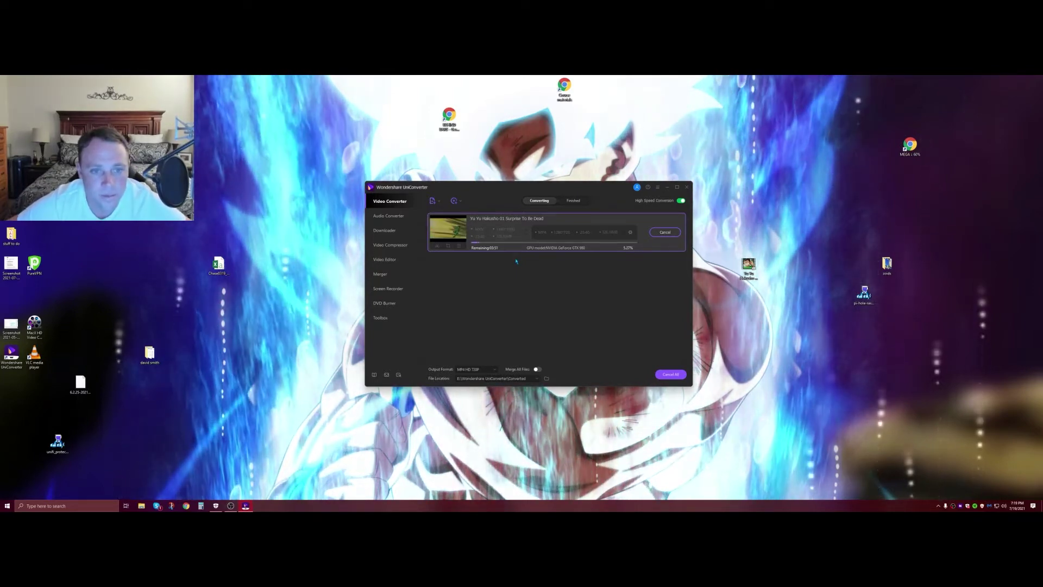
click(651, 232)
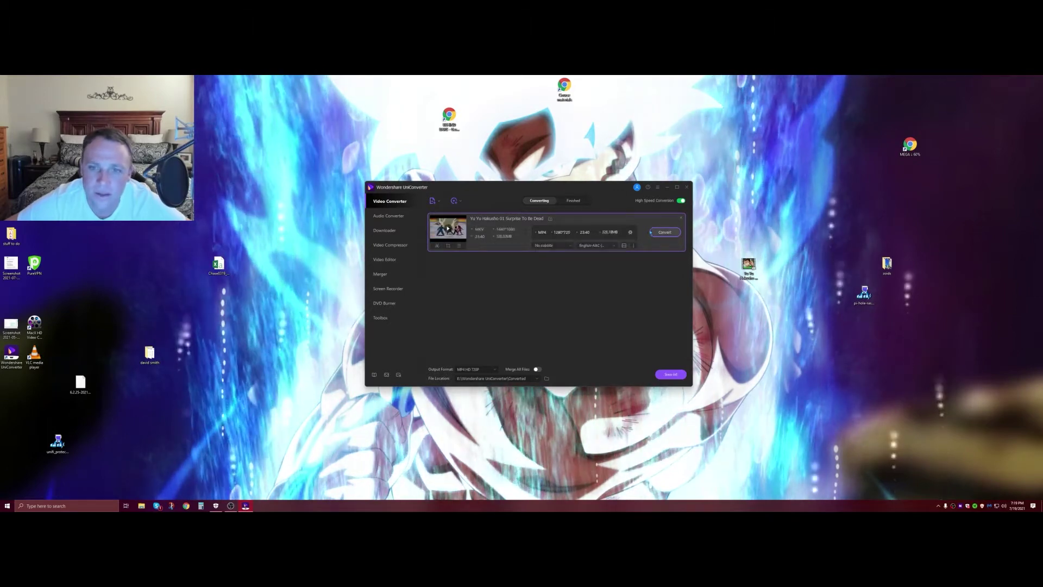
click(448, 246)
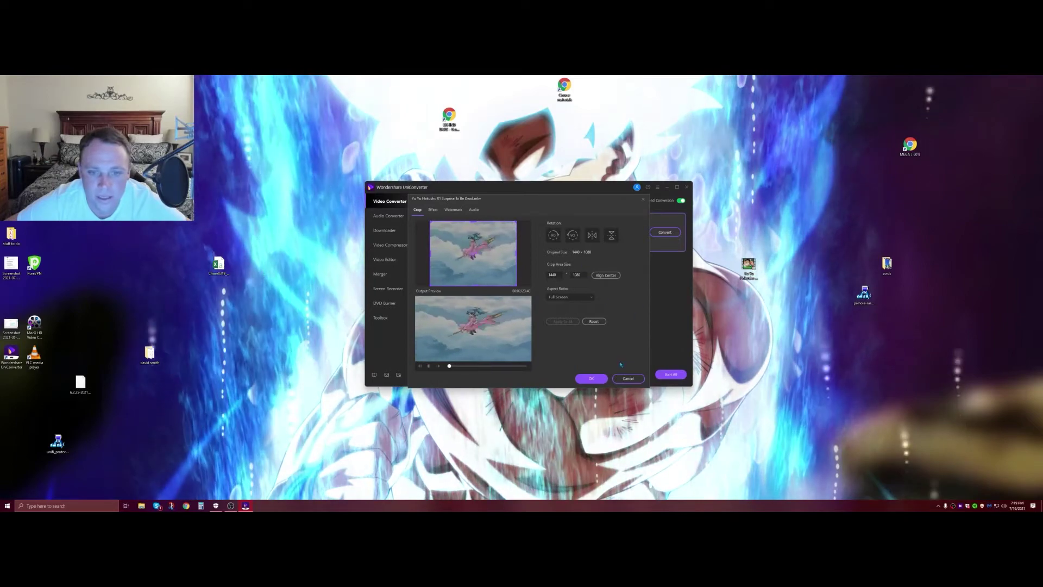
click(591, 378)
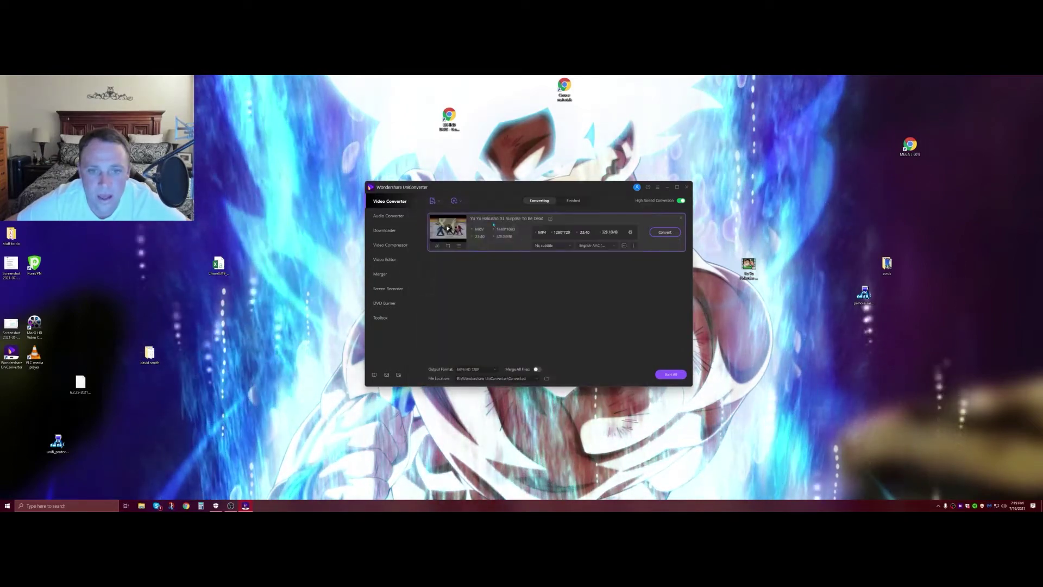
Add the partly converted Yu Yu Hakusho video from E:\Wondershare UniConverter\Converted to the conversion list.
click(573, 200)
click(550, 283)
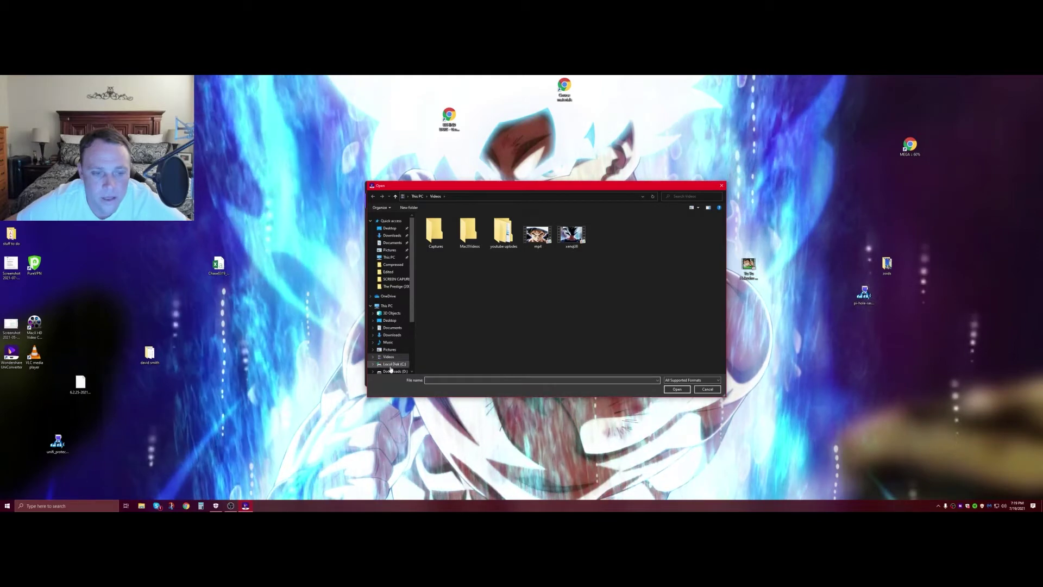
scroll(392, 369, down, 1)
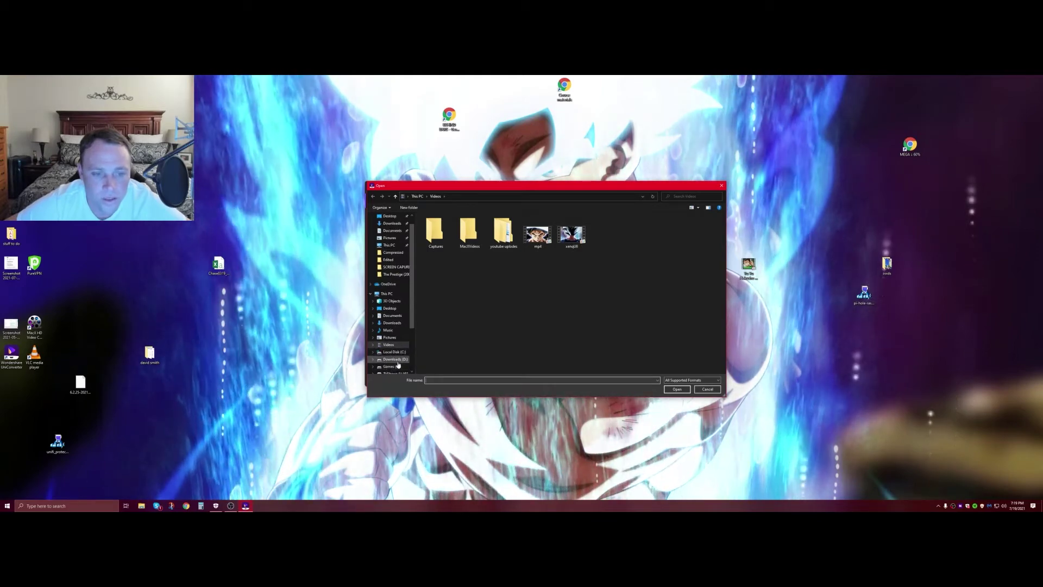
scroll(398, 365, down, 1)
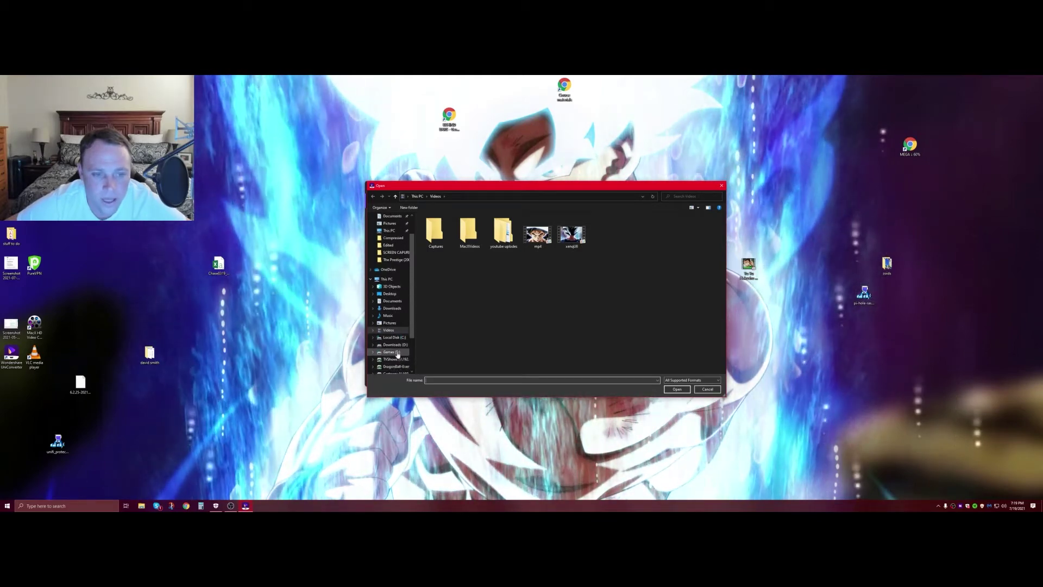
click(391, 352)
double_click(449, 295)
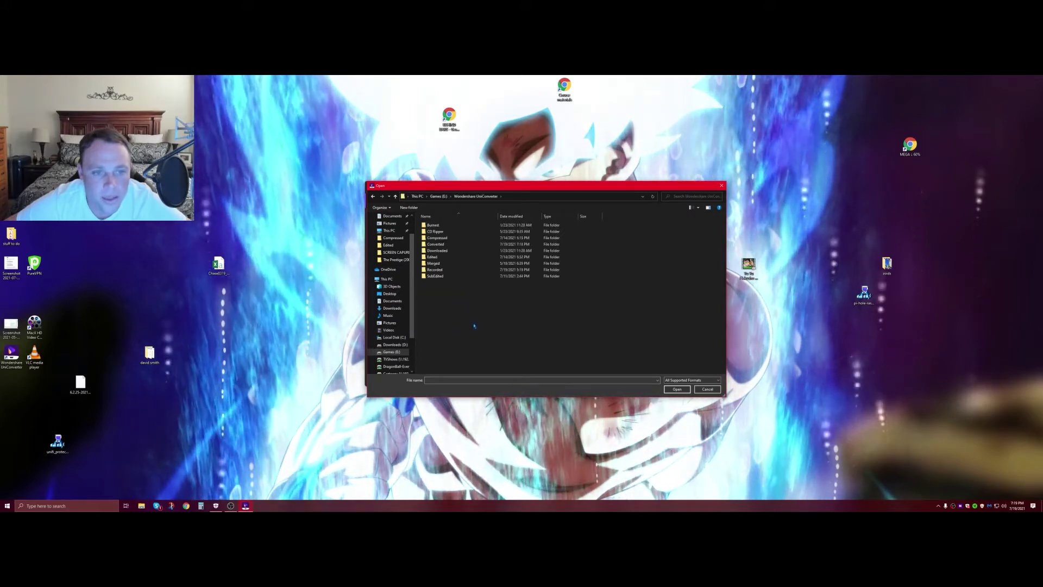
double_click(478, 244)
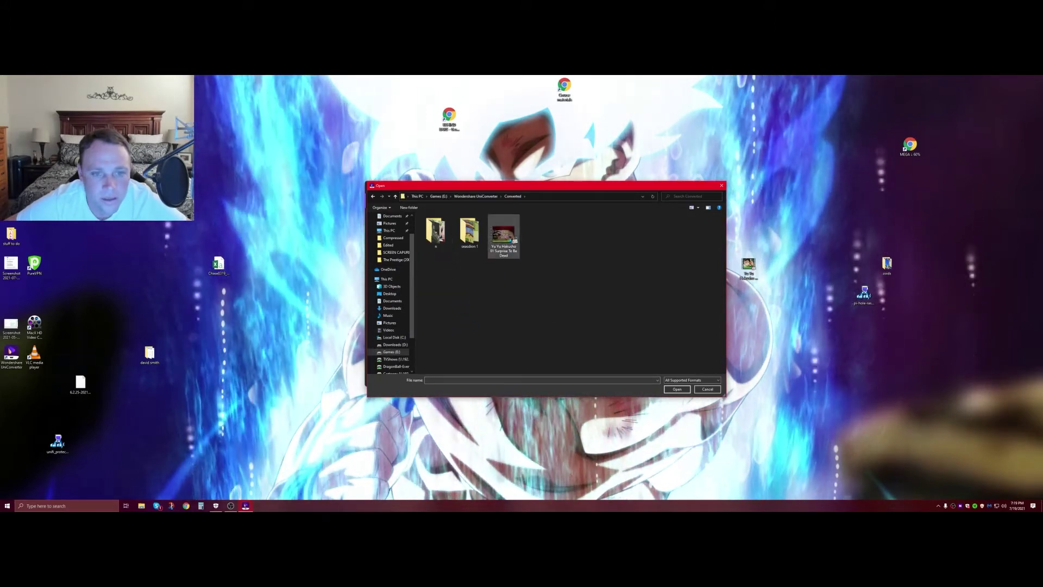
double_click(504, 236)
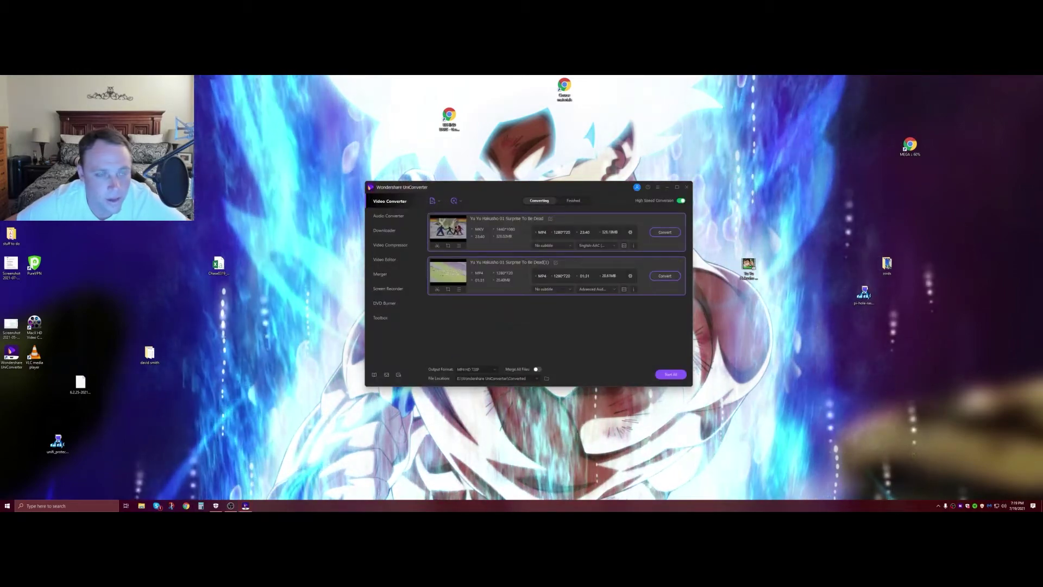
Switch to File Explorer, open the Wondershare UniConverter\Converted folder on Games (E:), and play the converted Yu Yu Hakusho video.
key(super+e)
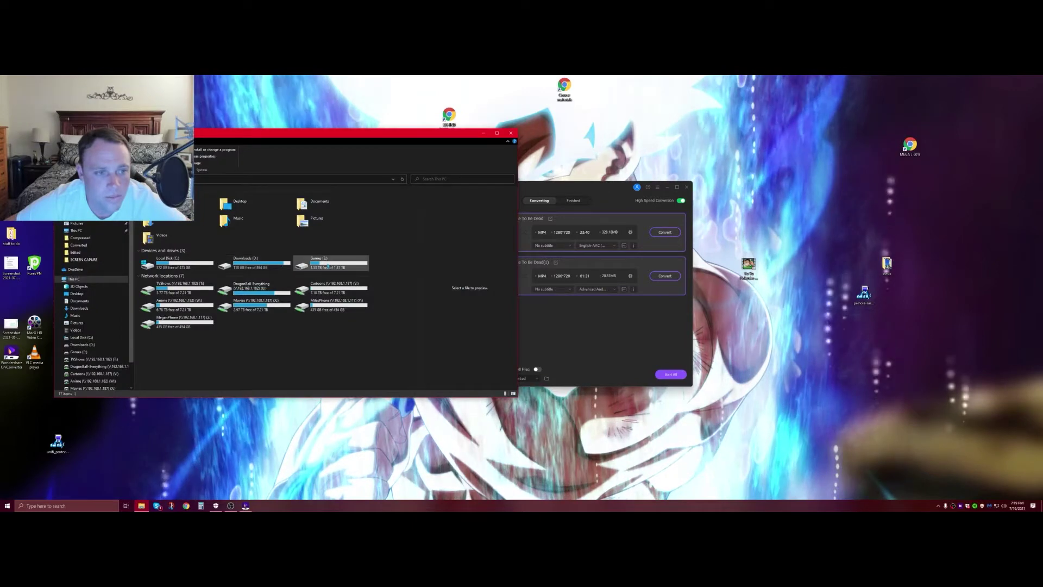
click(77, 352)
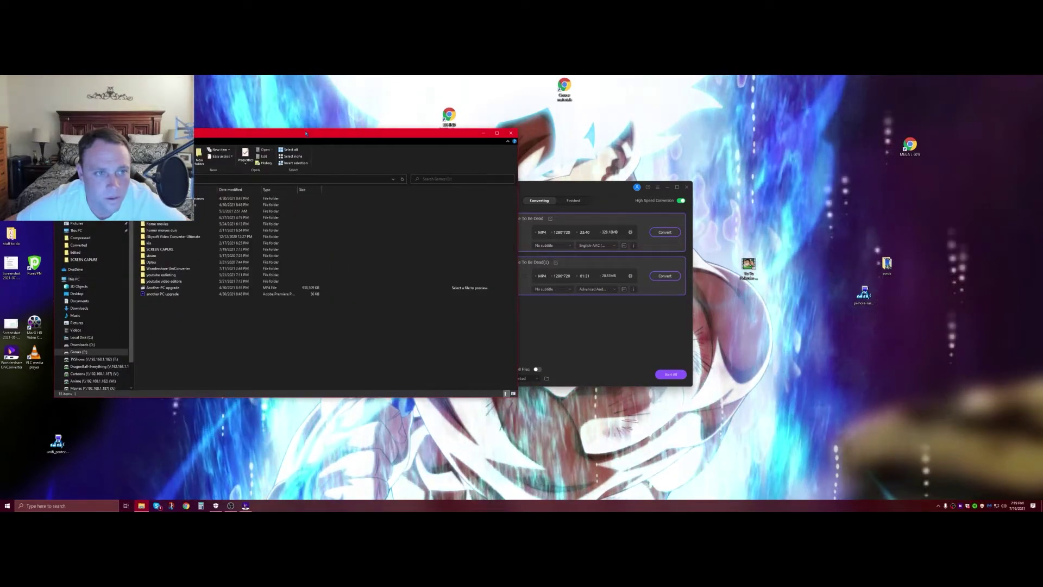
drag(326, 133, 542, 151)
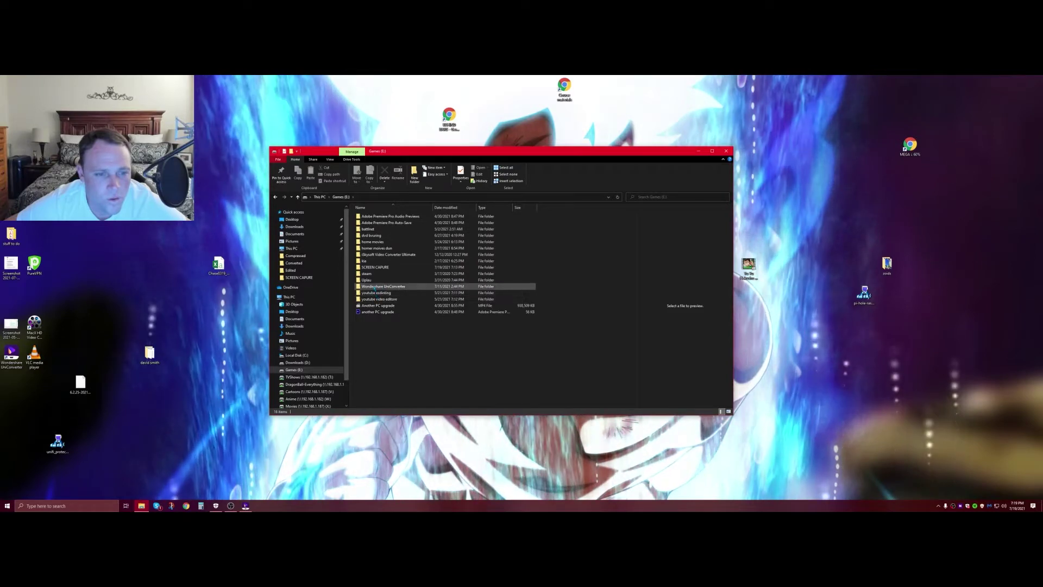
double_click(380, 286)
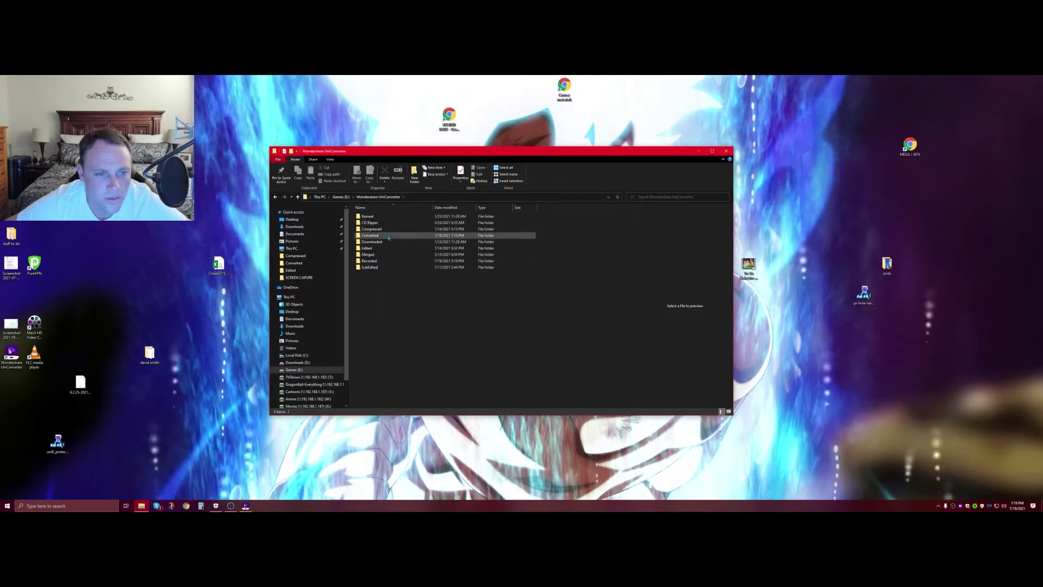
double_click(380, 239)
click(440, 227)
double_click(440, 227)
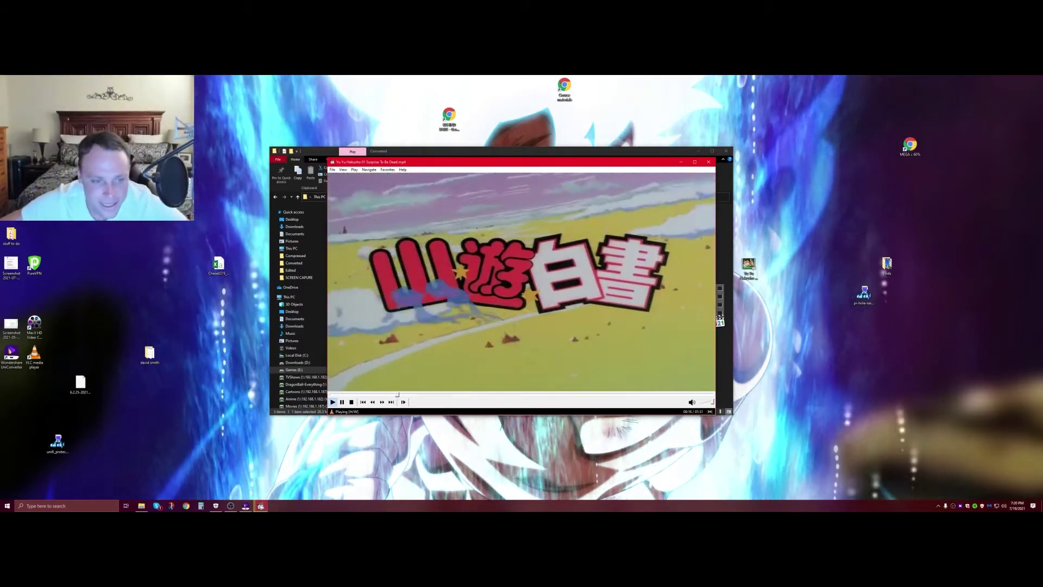
Skip through the converted video to check that the picture fills the screen, and close the player and folder.
click(517, 395)
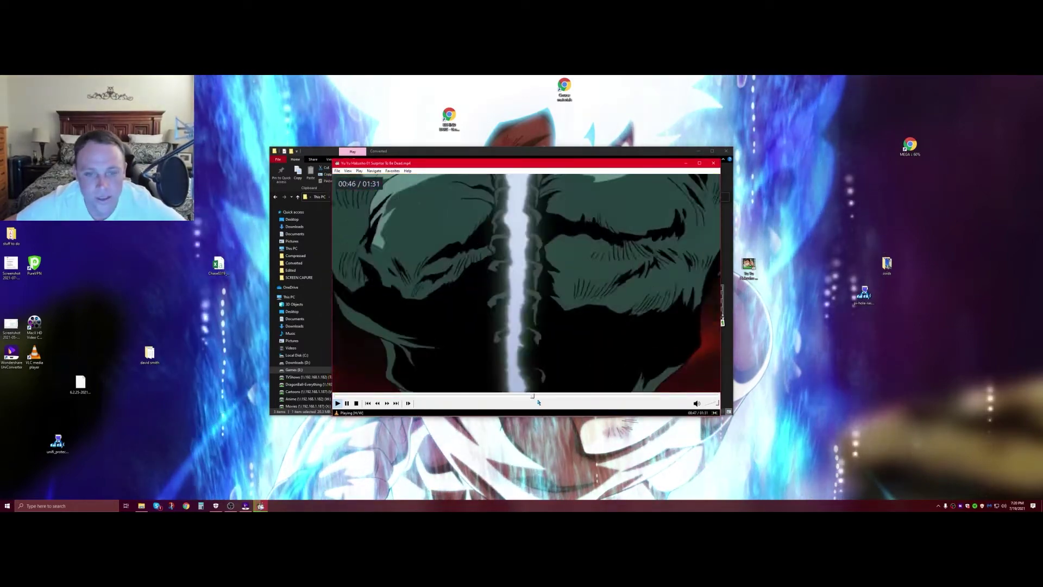
drag(538, 402, 731, 399)
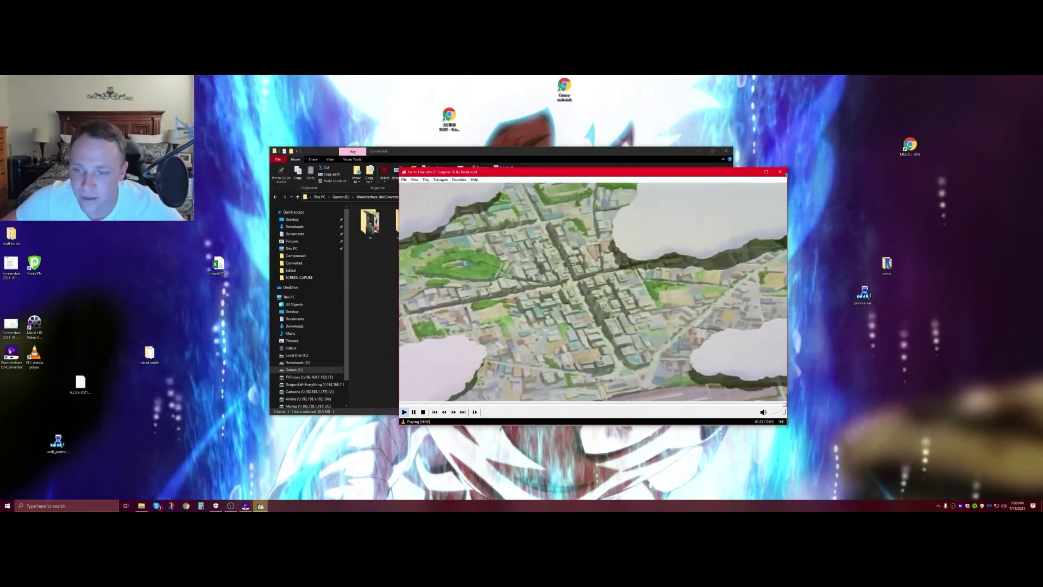
click(727, 152)
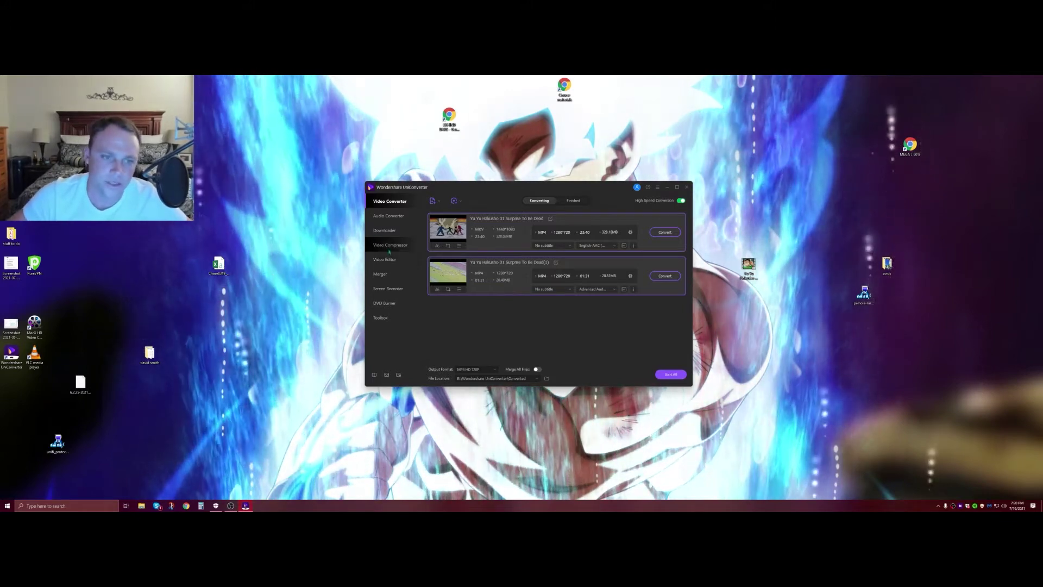
Load the original Yu Yu Hakusho video three times into the Video Compressor, and return to the Video Converter list.
click(392, 244)
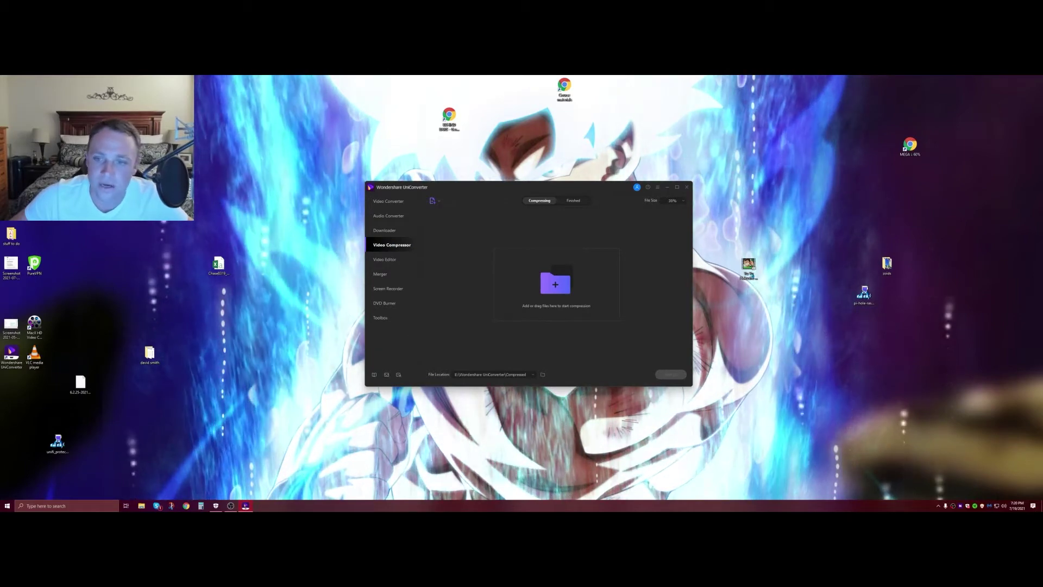
drag(501, 258, 492, 253)
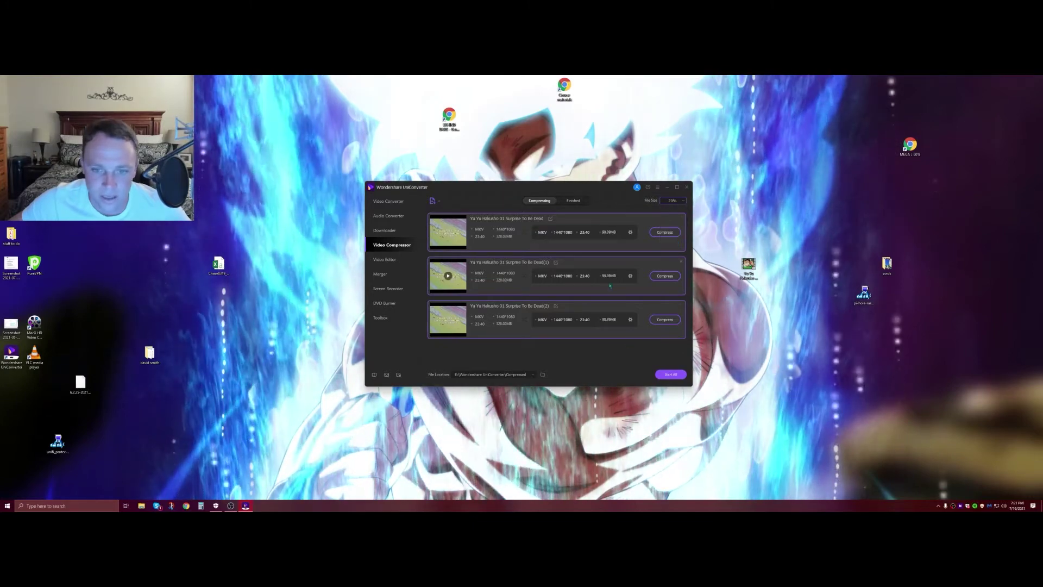
click(395, 234)
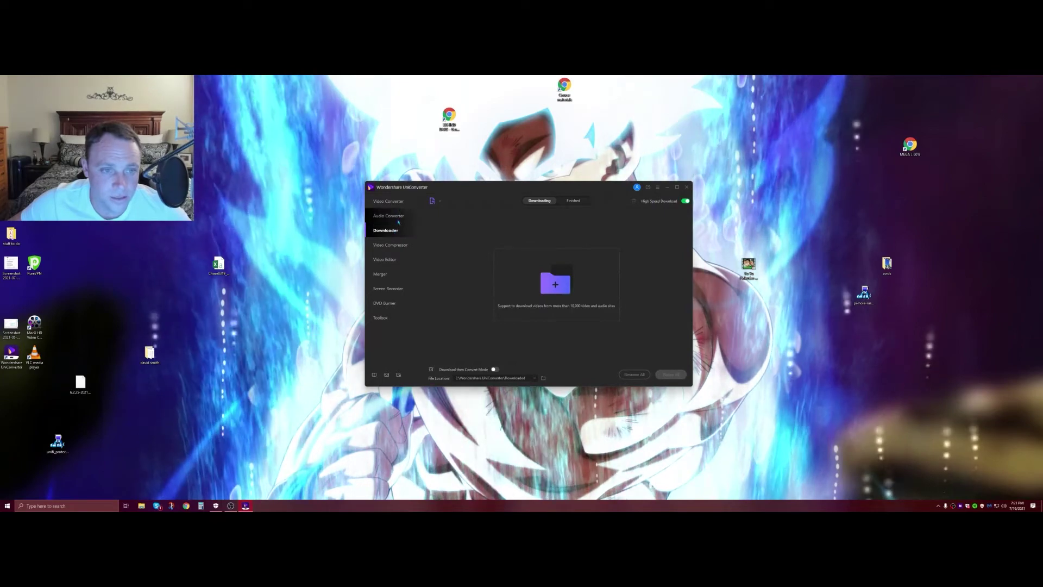
click(394, 201)
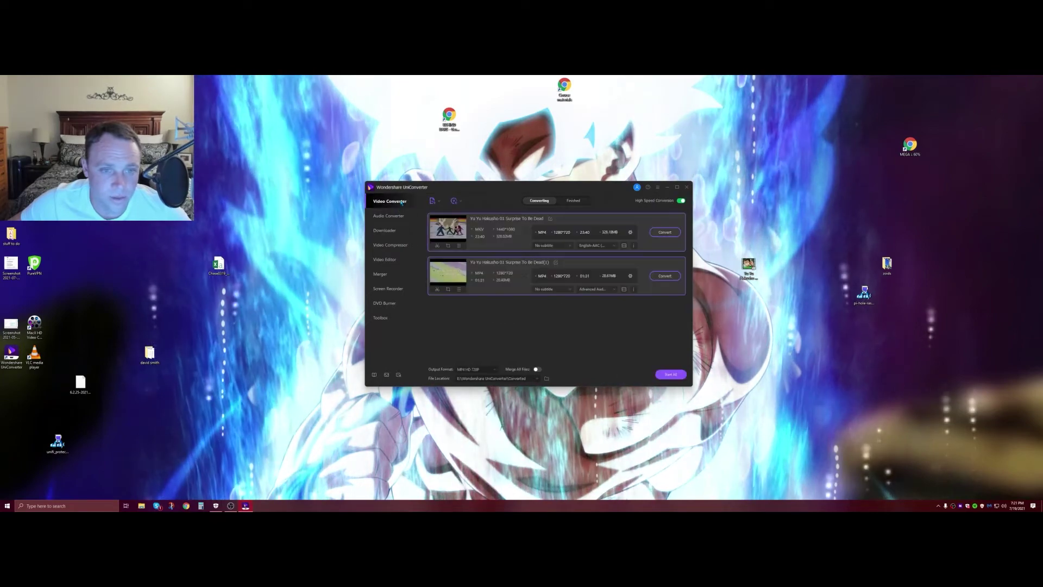
Try to apply the first video's full-screen crop to all listed videos, and reconfirm that video's own crop settings.
click(448, 246)
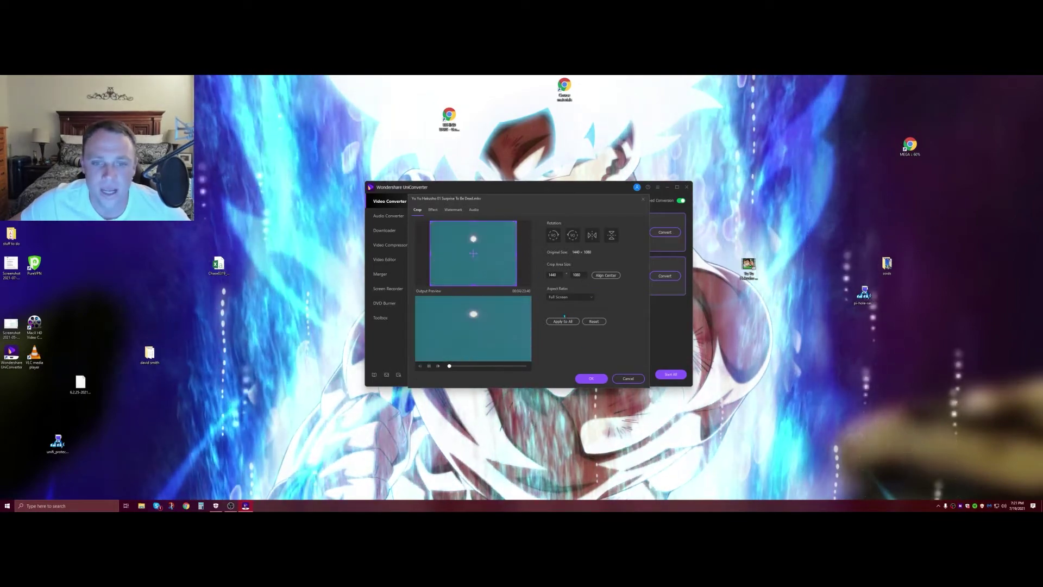
click(563, 321)
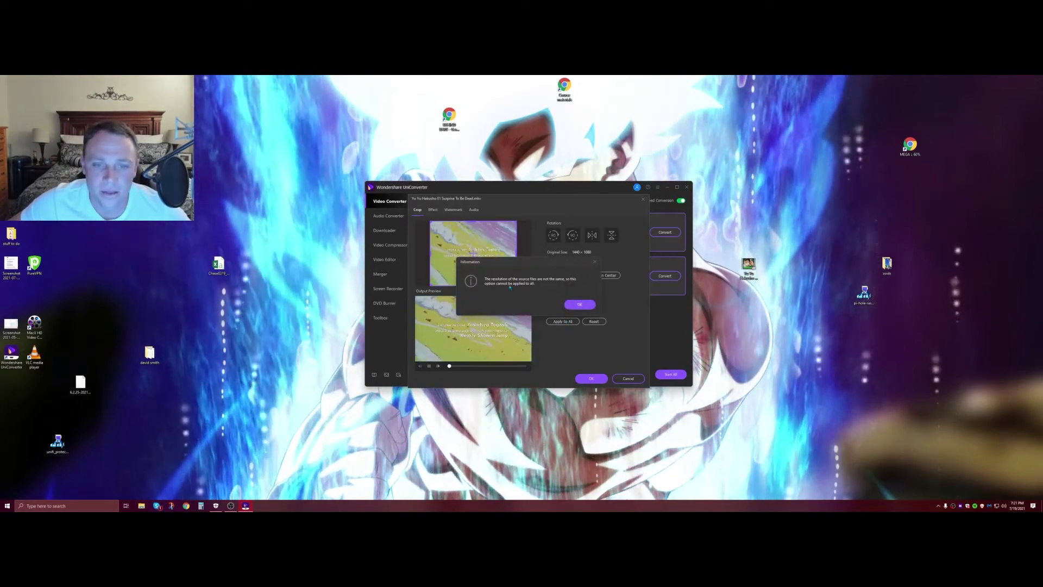
click(579, 305)
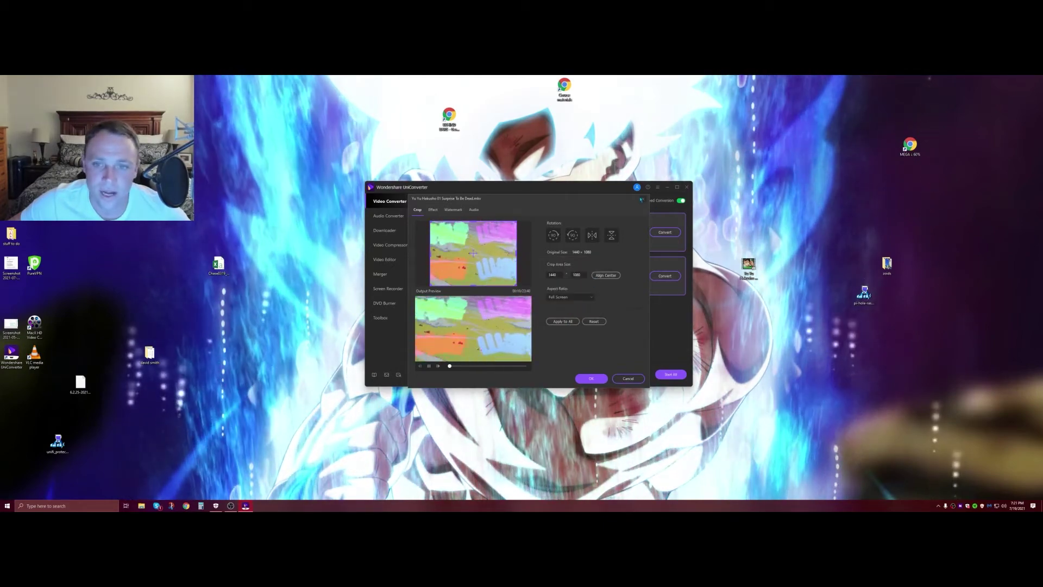
click(641, 199)
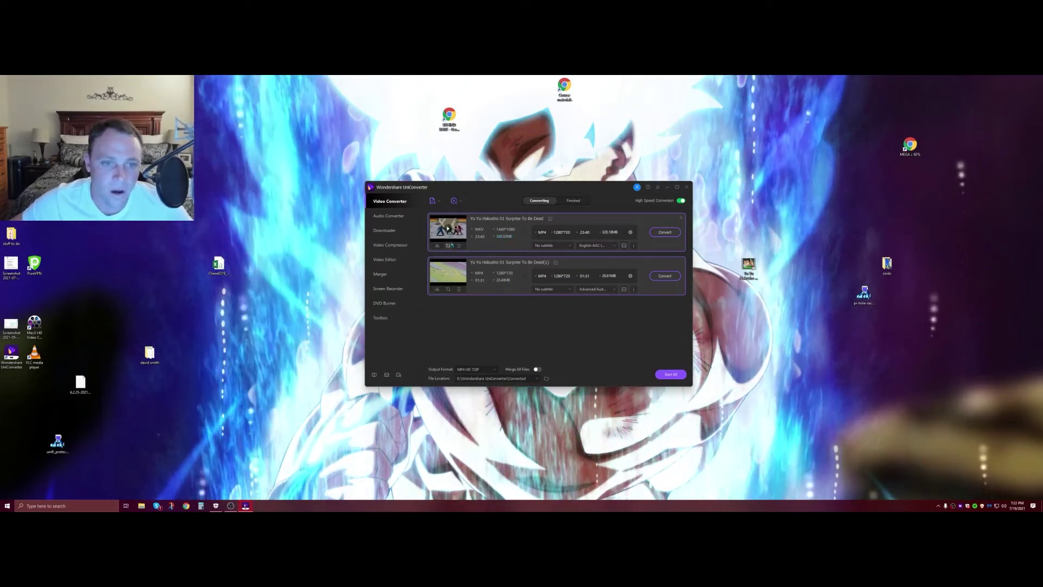
click(448, 246)
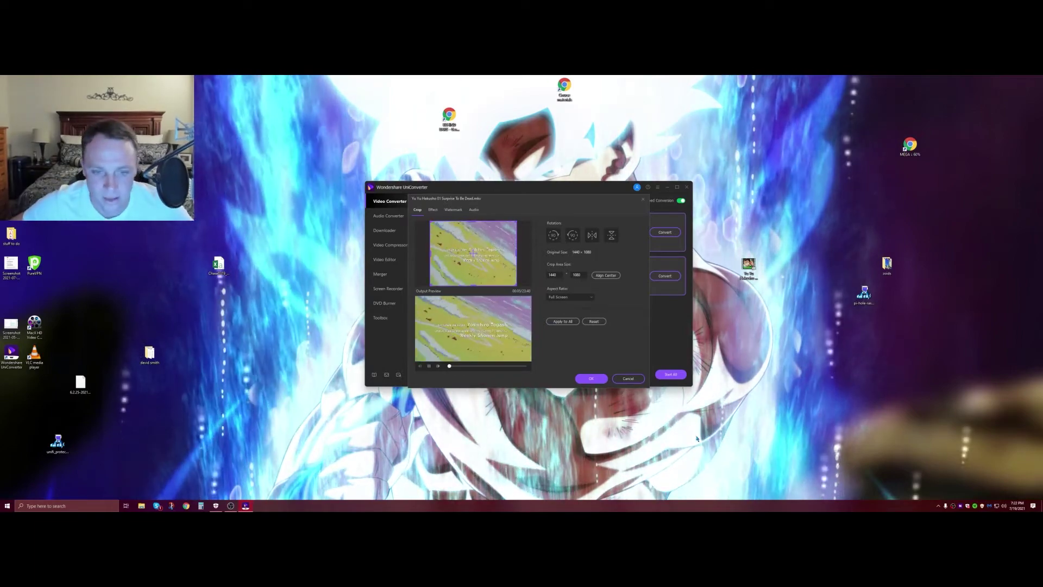
click(591, 378)
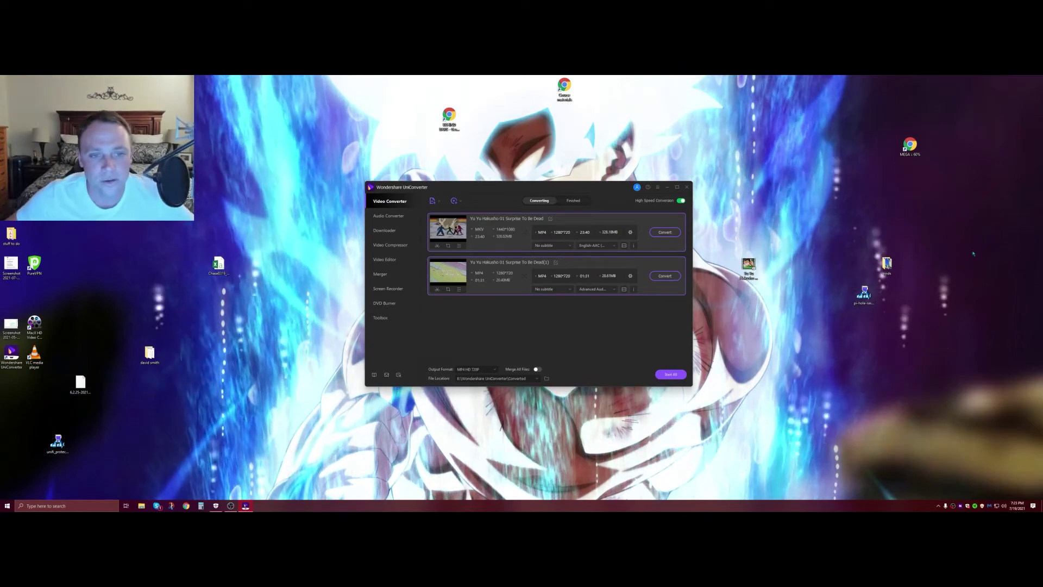
Lower the first video's brightness and saturation, raise its contrast slightly, and return to its crop settings.
click(460, 246)
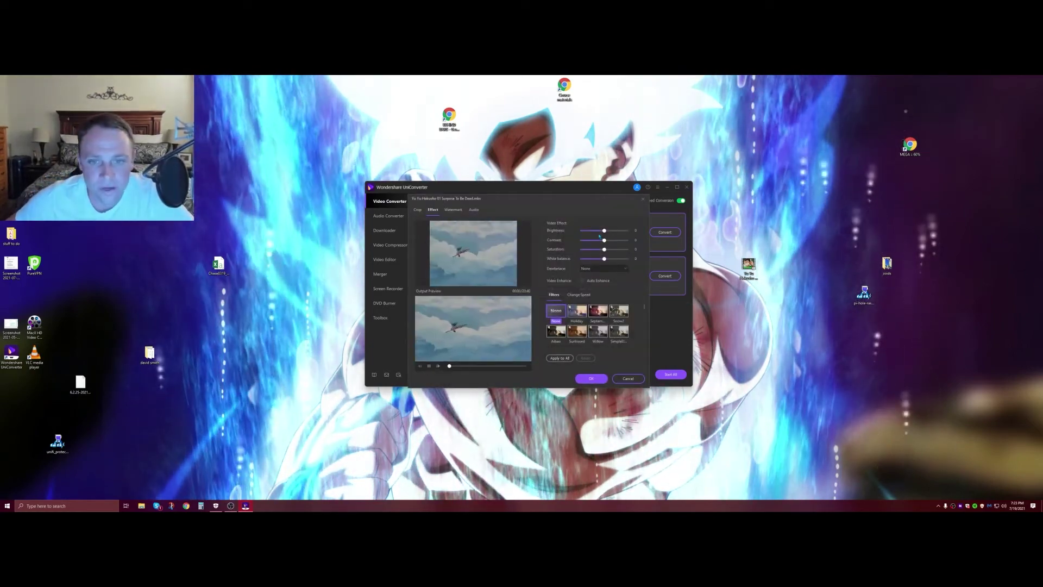
click(598, 231)
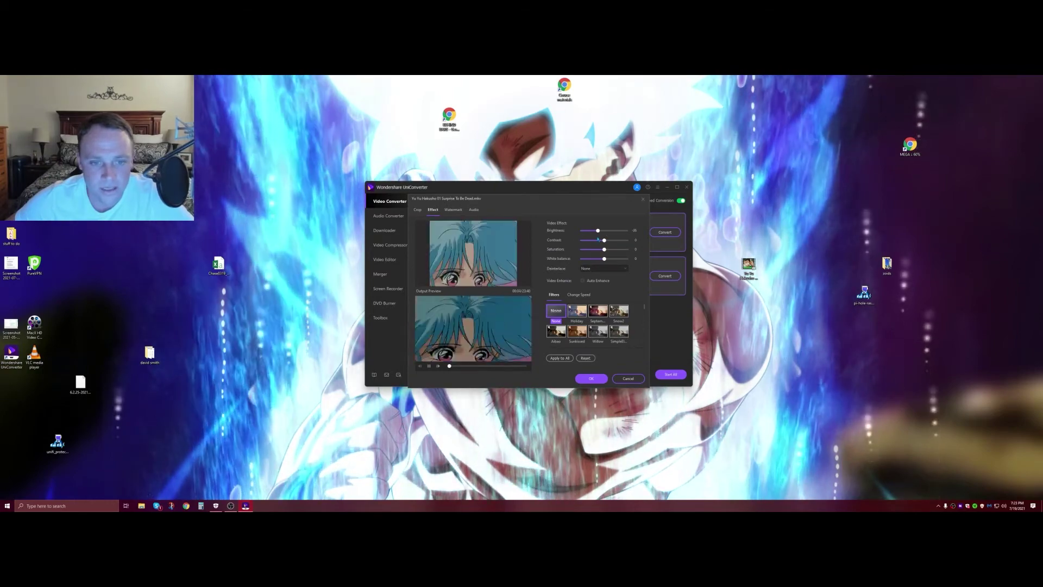
click(608, 240)
drag(613, 240, 594, 250)
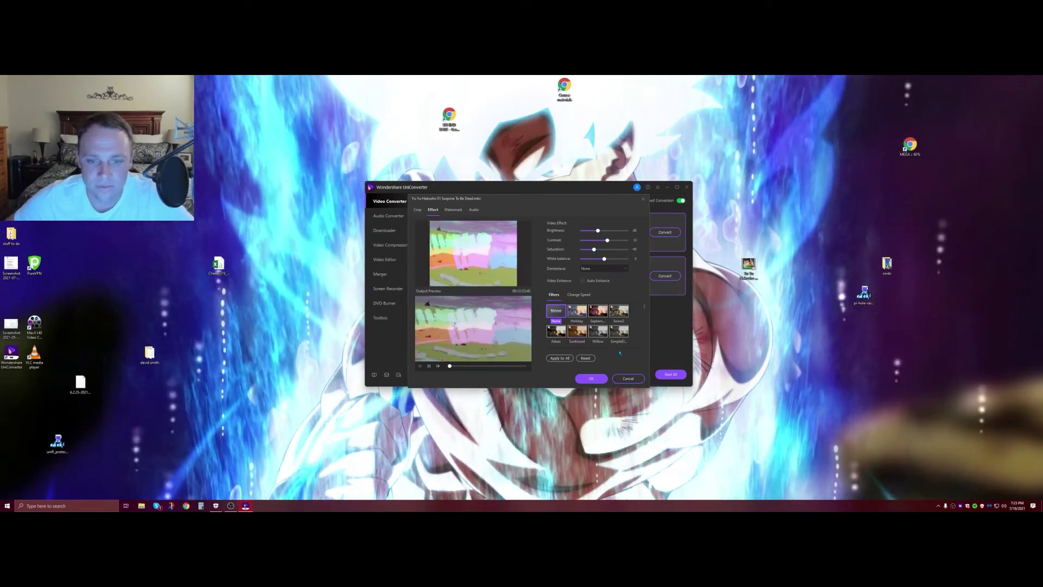
click(417, 211)
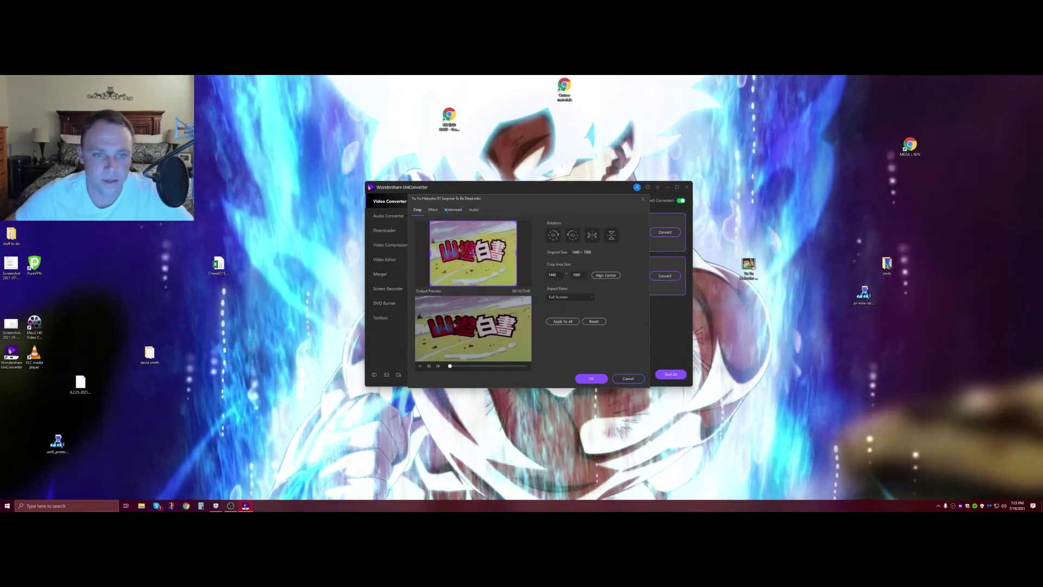
Examine the first video's watermark and audio options, and leave its editing settings without saving the changes.
click(453, 210)
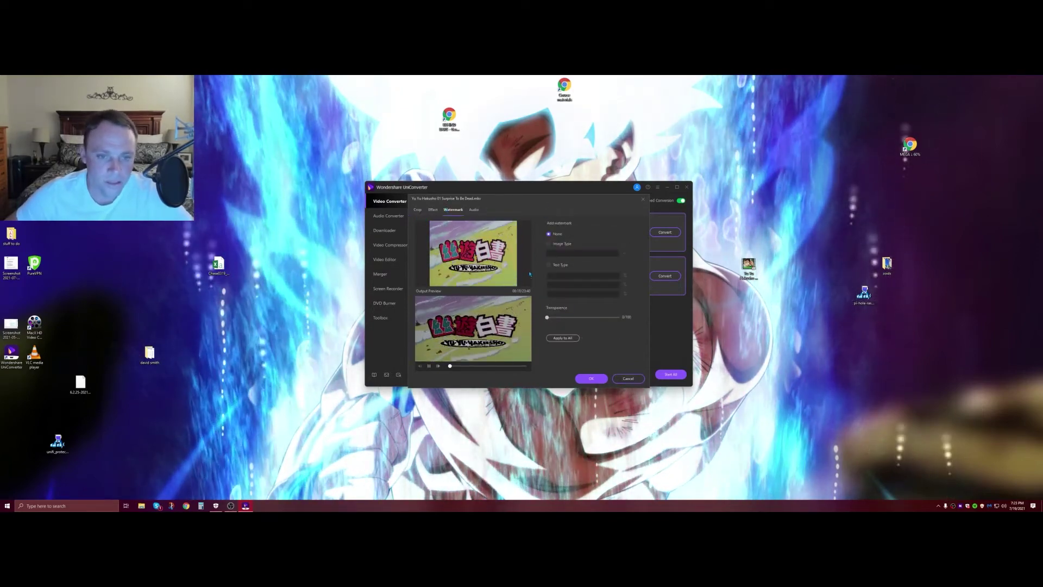
click(480, 210)
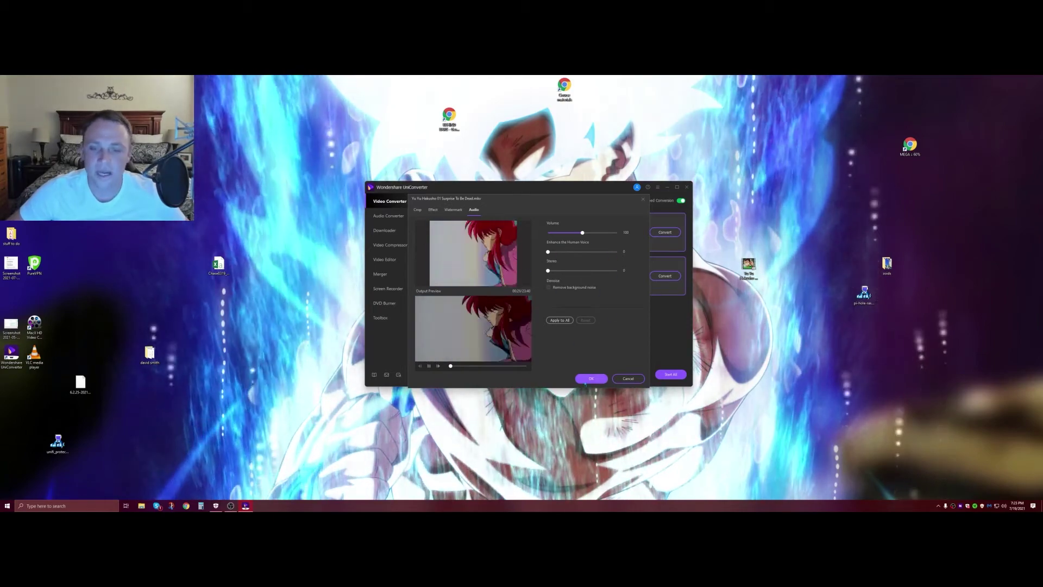
click(623, 377)
click(605, 305)
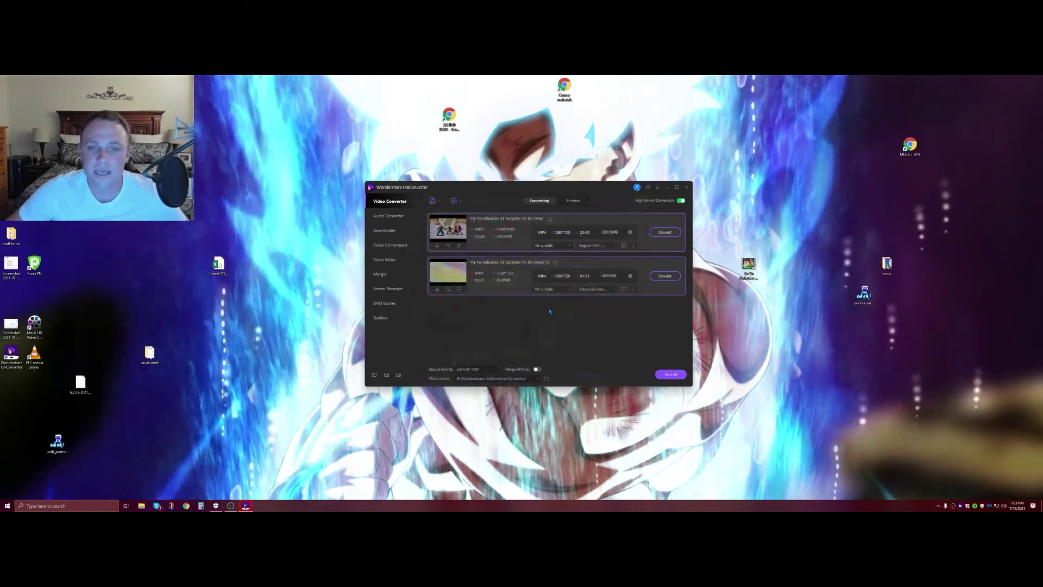
View the second video's trimming timeline, accept it uncut as a single segment, and close the converter.
click(437, 289)
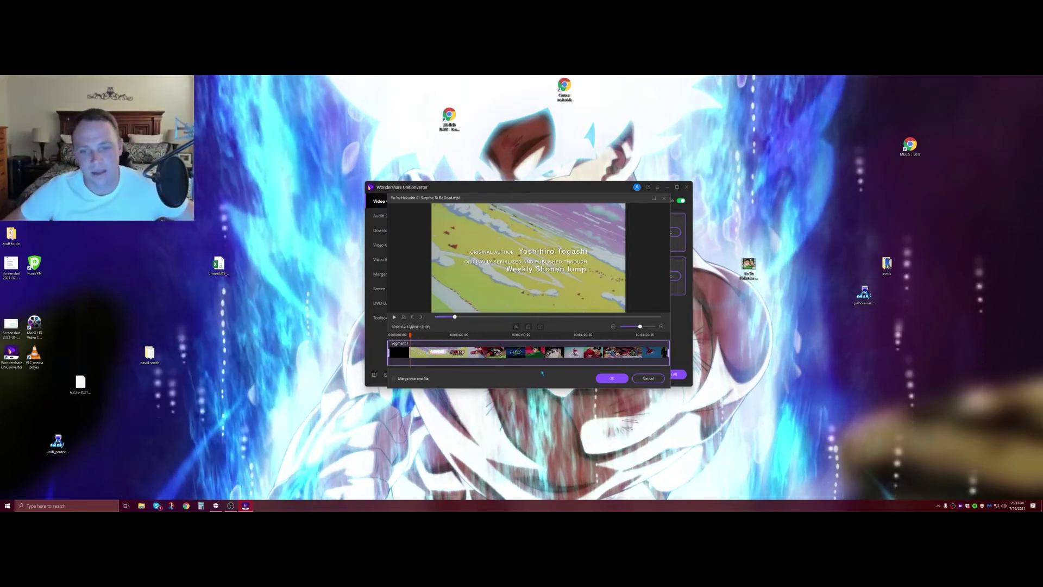
click(611, 378)
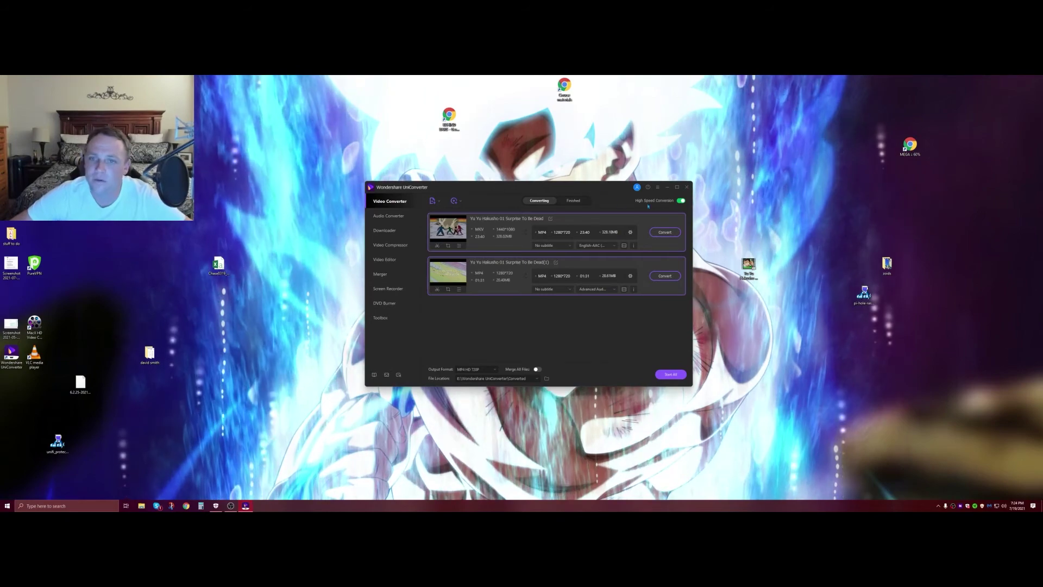
click(687, 187)
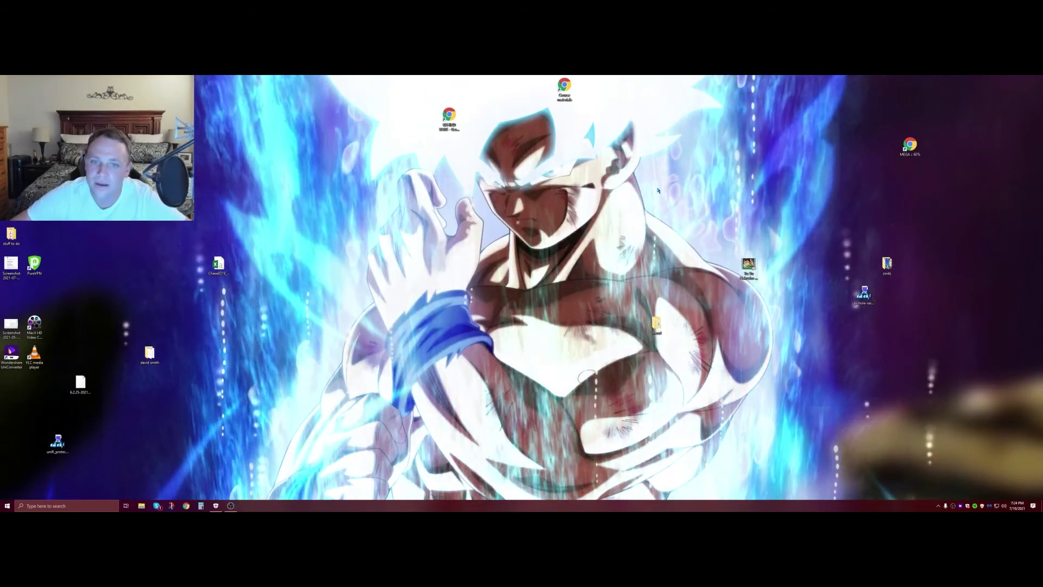